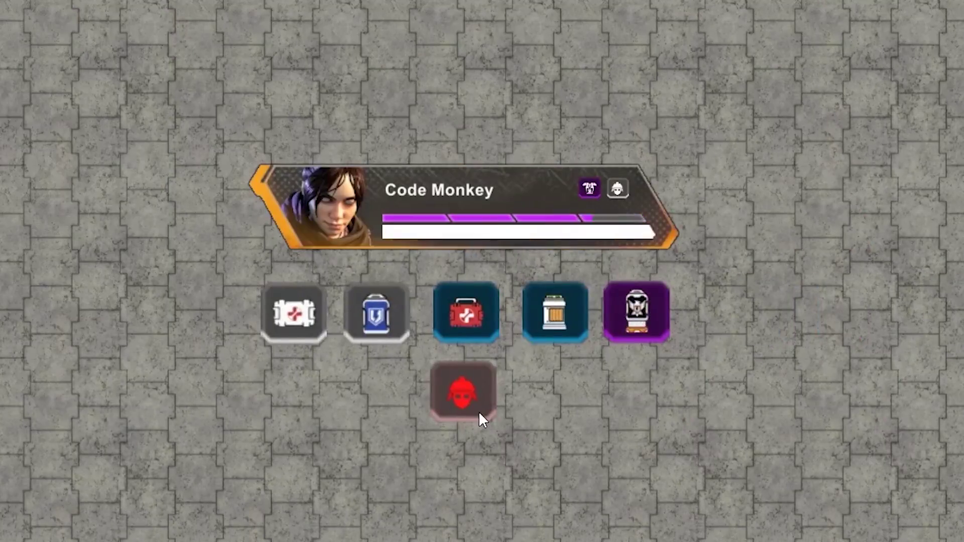
{"action": "left_click", "coordinate": [479, 410]}
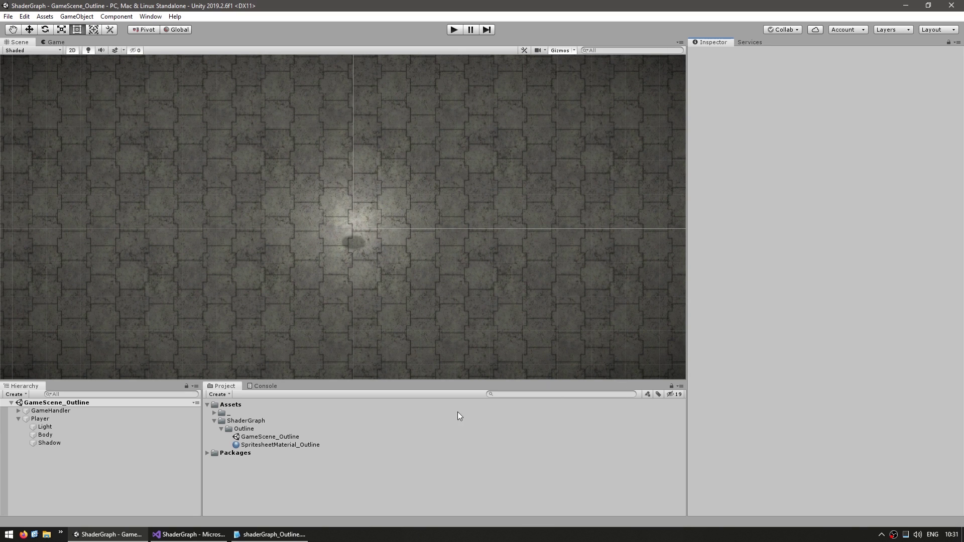
Create a 2D Renderer sprite lit shader graph named Outline in the Outline folder and open it for editing.
{"action": "right_click", "coordinate": [240, 428]}
{"action": "mouse_move", "coordinate": [298, 188]}
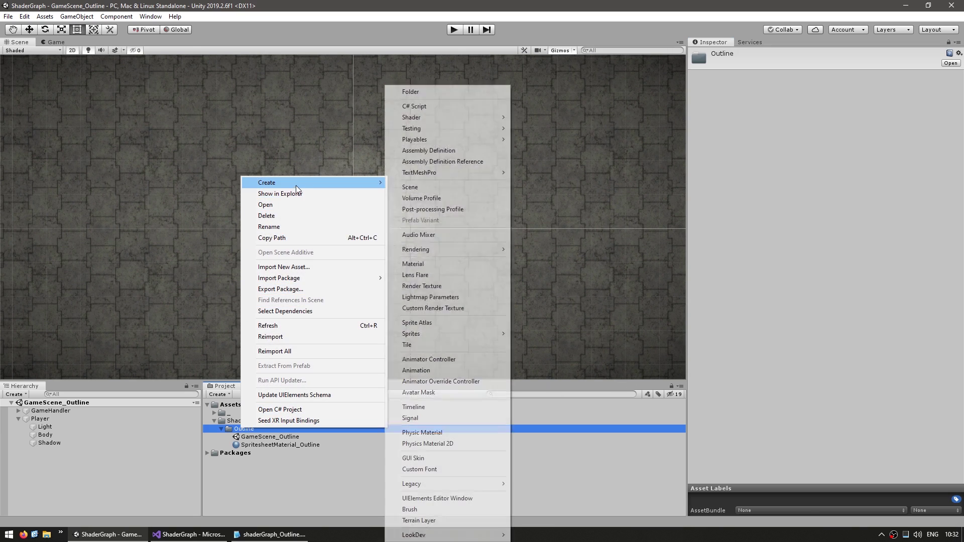
{"action": "mouse_move", "coordinate": [441, 119]}
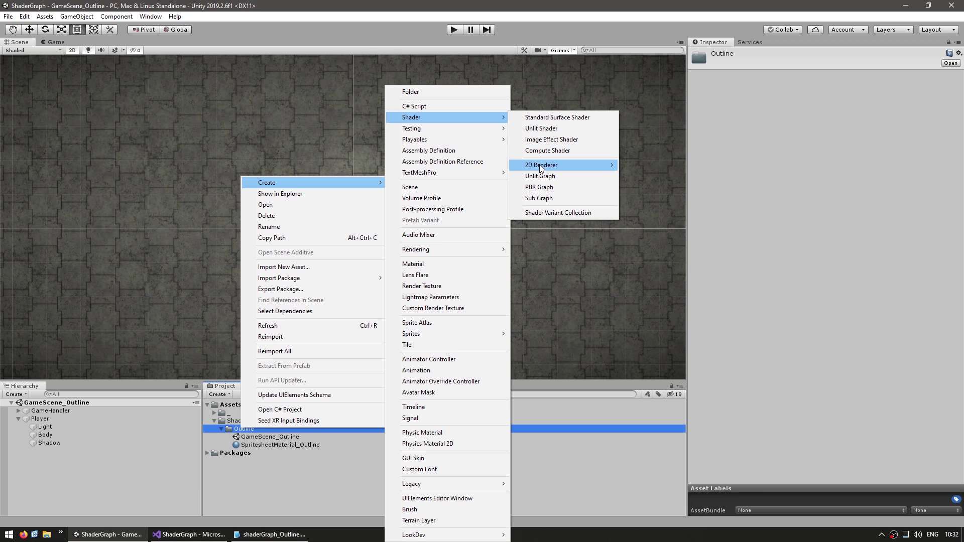
{"action": "mouse_move", "coordinate": [586, 165]}
{"action": "left_click", "coordinate": [674, 166]}
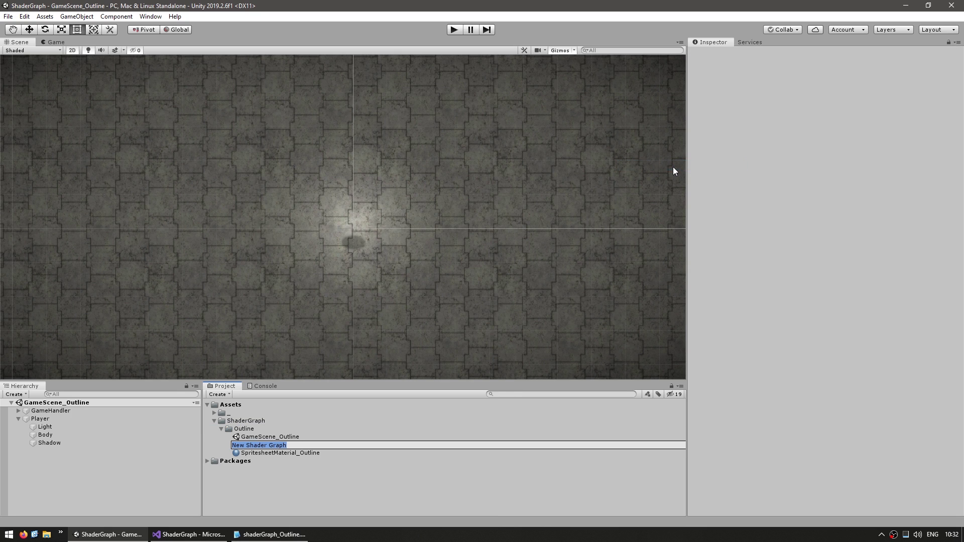
{"action": "type", "text": "Outline"}
{"action": "key", "text": "Return"}
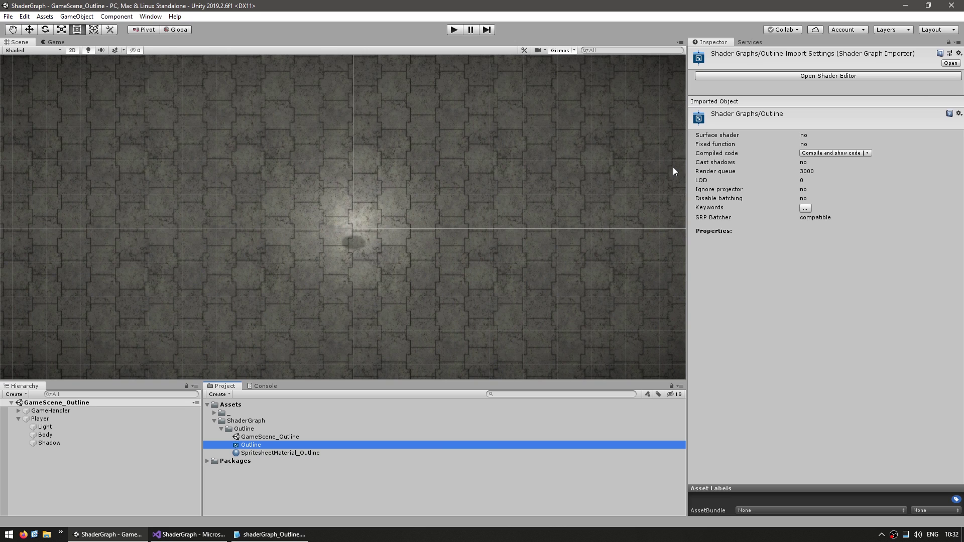
{"action": "key", "text": "Return"}
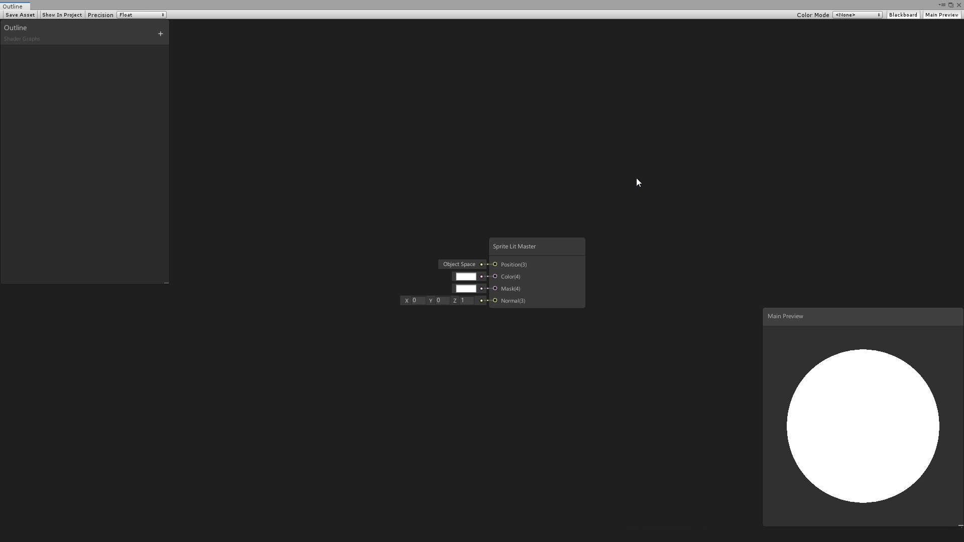
Add a Texture2D property named MainTex with reference _MainTex and default texture SwordTwoHandedBack.
{"action": "left_click", "coordinate": [160, 34]}
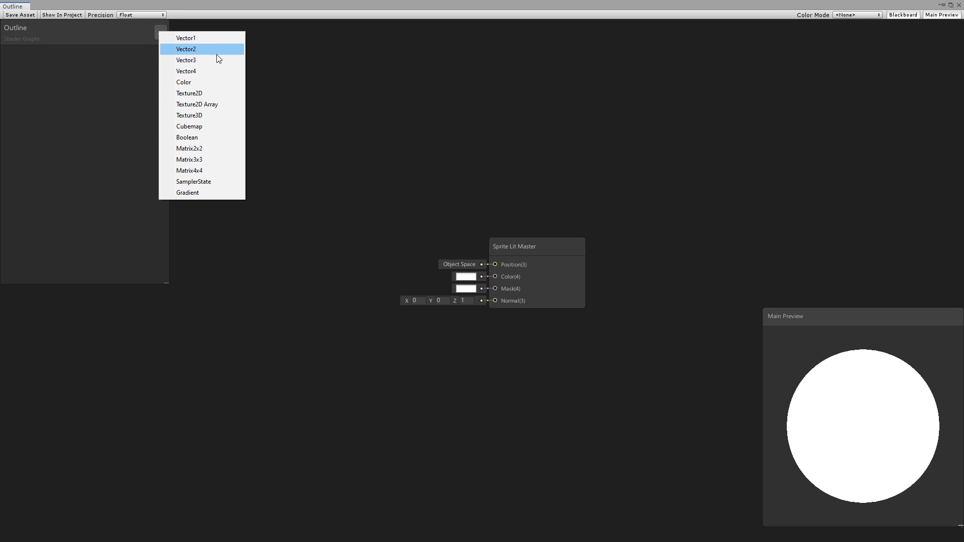
{"action": "left_click", "coordinate": [206, 93]}
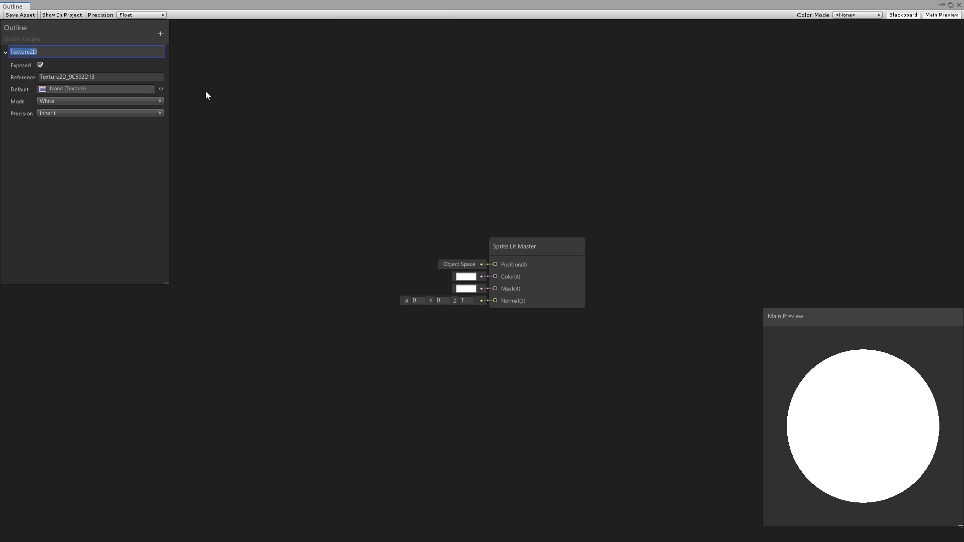
{"action": "type", "text": "MainTex"}
{"action": "left_click", "coordinate": [130, 76]}
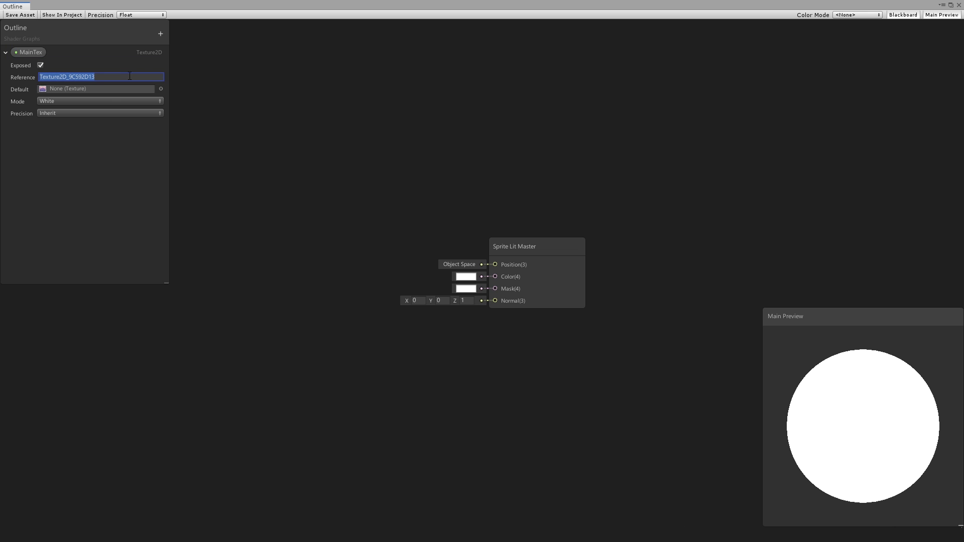
{"action": "type", "text": "_MainTex"}
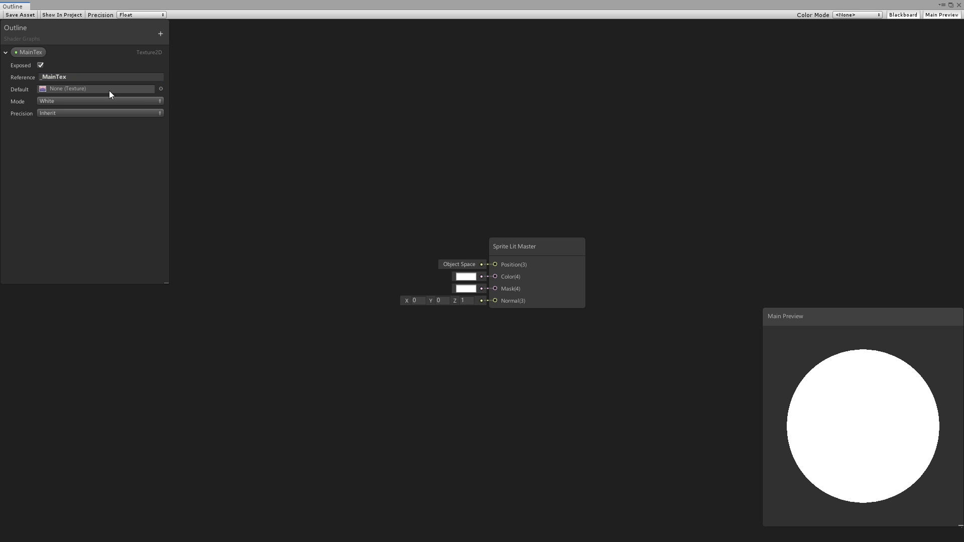
{"action": "left_click", "coordinate": [161, 88]}
{"action": "double_click", "coordinate": [894, 117]}
Place MainTex in the graph and feed it through a Sample Texture 2D node into the Sprite Lit Master's Color input.
{"action": "left_click_drag", "start_coordinate": [30, 52], "coordinate": [558, 296]}
{"action": "left_click", "coordinate": [410, 297]}
{"action": "key", "text": "space"}
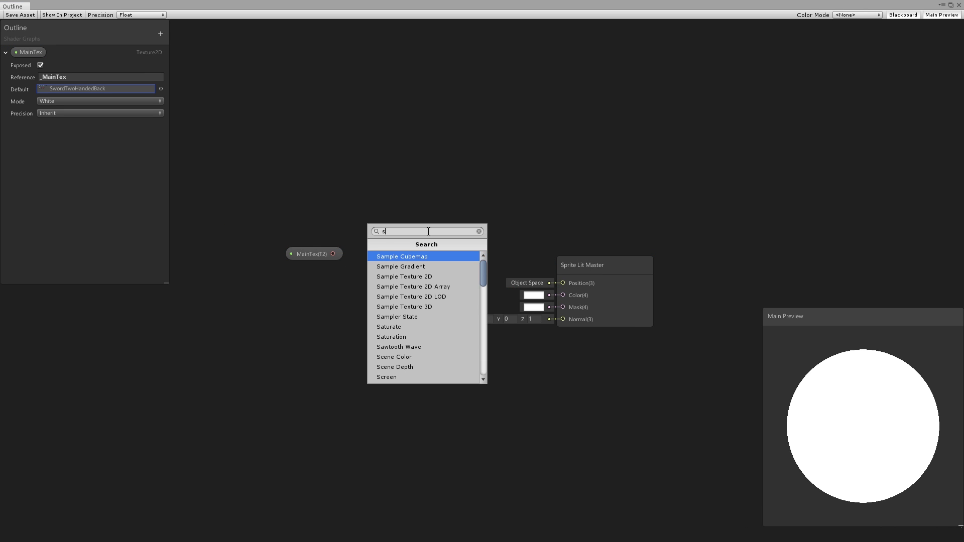
{"action": "type", "text": "sample"}
{"action": "left_click", "coordinate": [411, 269]}
{"action": "left_click_drag", "start_coordinate": [457, 255], "coordinate": [372, 238]}
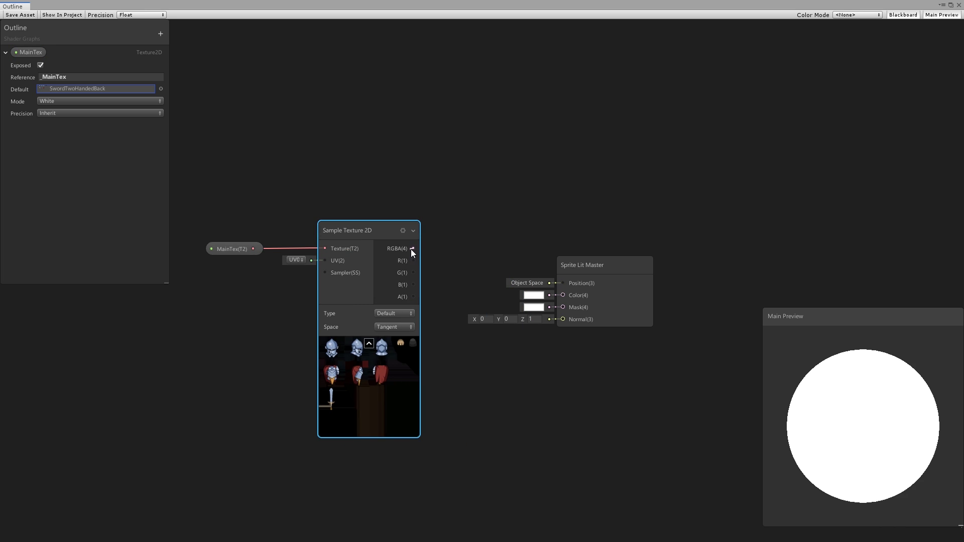
{"action": "left_click_drag", "start_coordinate": [411, 249], "coordinate": [563, 295]}
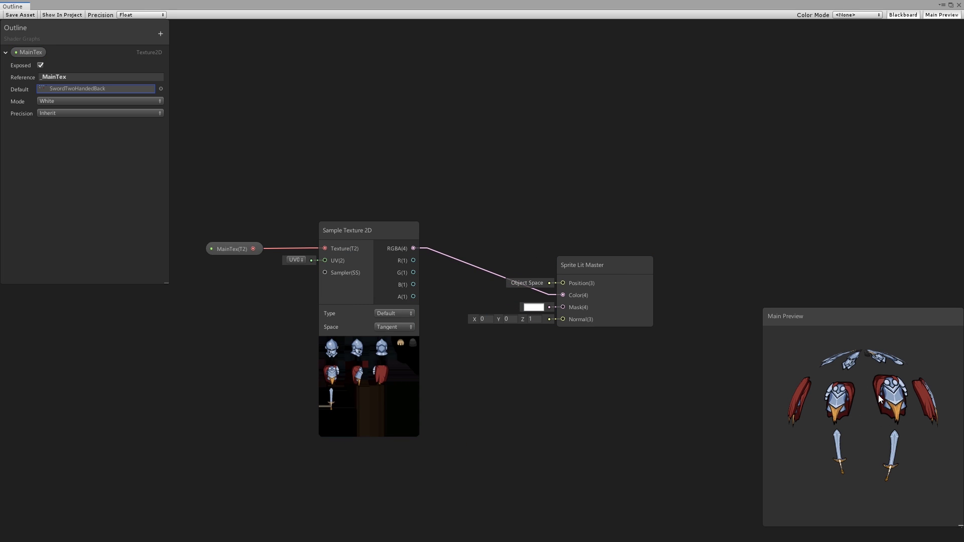
Switch the main preview to a flat quad and save the Outline shader asset.
{"action": "right_click", "coordinate": [858, 381]}
{"action": "left_click", "coordinate": [886, 433]}
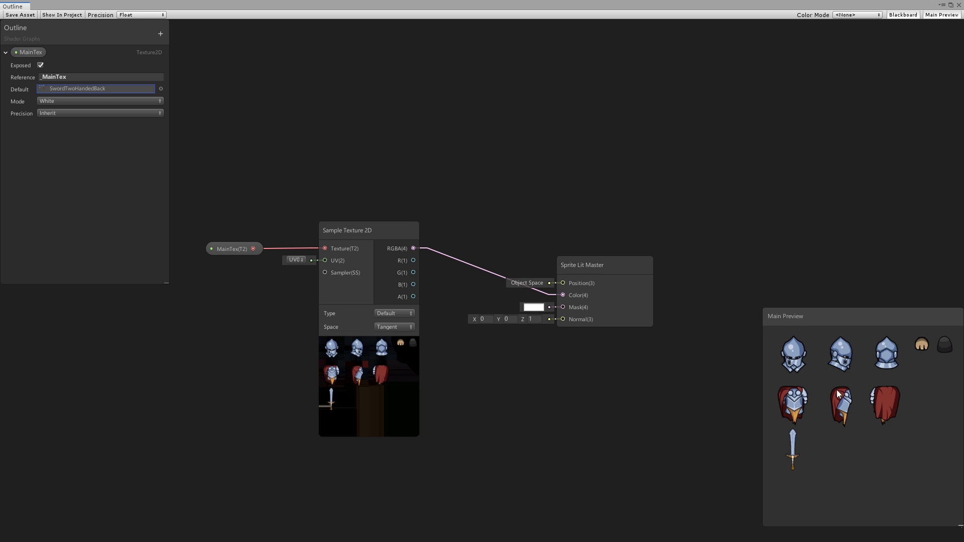
{"action": "left_click", "coordinate": [18, 14]}
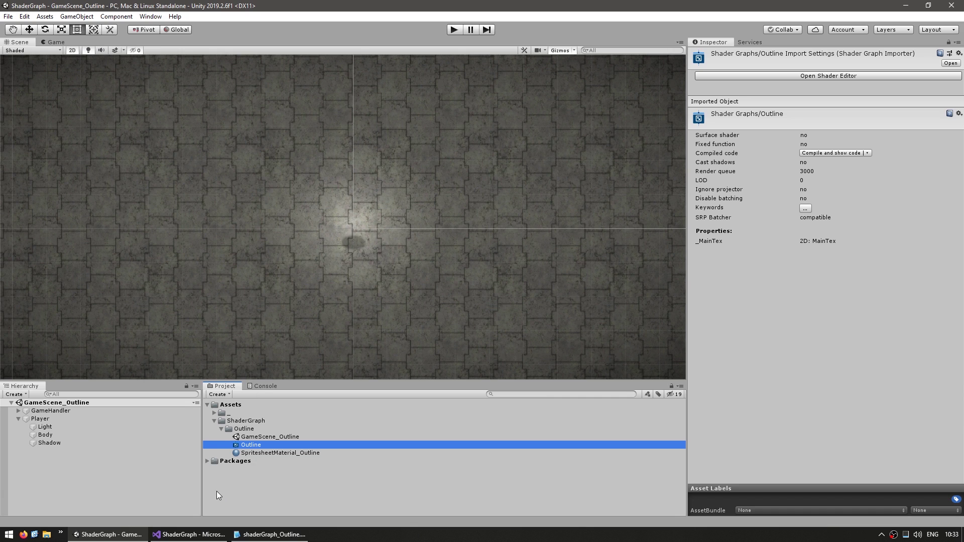
Assign the Shader Graphs/Outline shader to the SpritesheetMaterial_Outline material.
{"action": "left_click", "coordinate": [275, 453]}
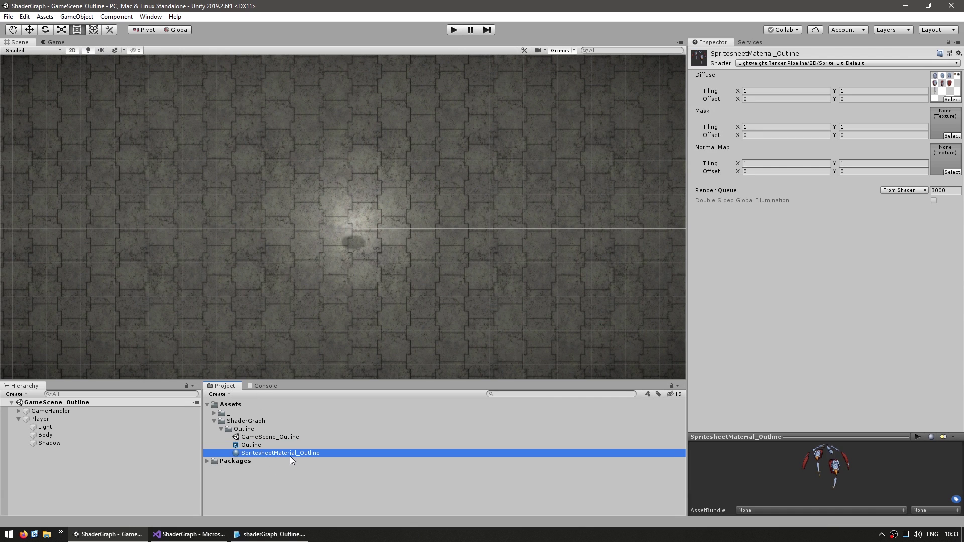
{"action": "left_click", "coordinate": [745, 63]}
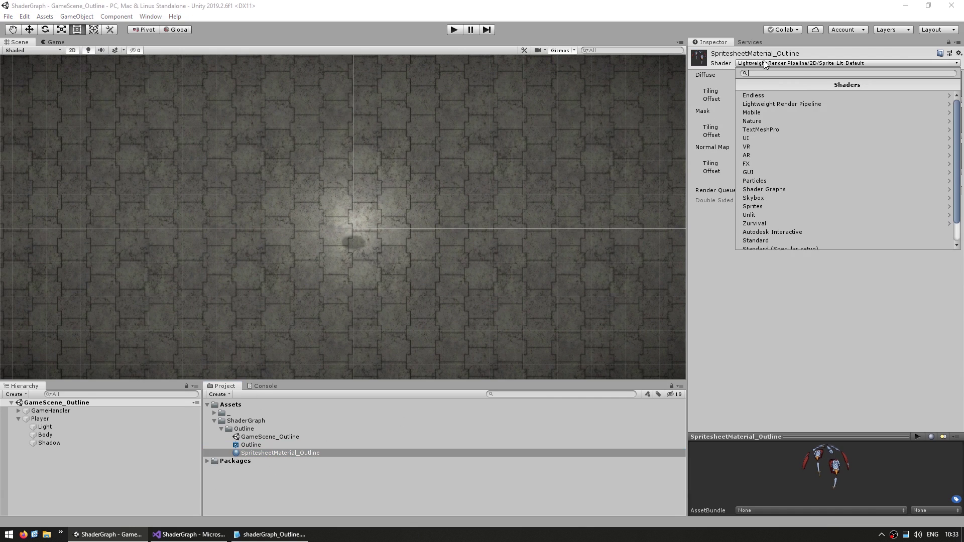
{"action": "left_click", "coordinate": [766, 191]}
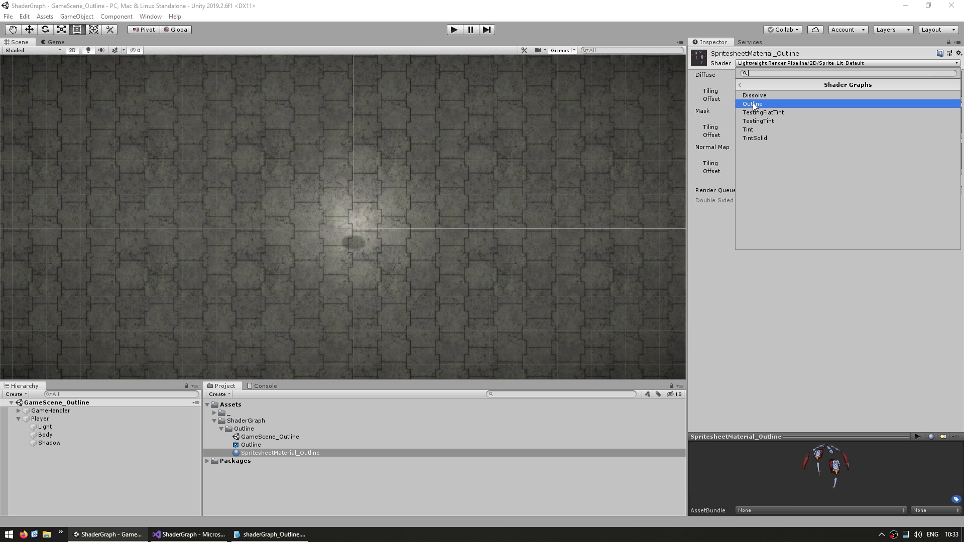
{"action": "left_click", "coordinate": [752, 103]}
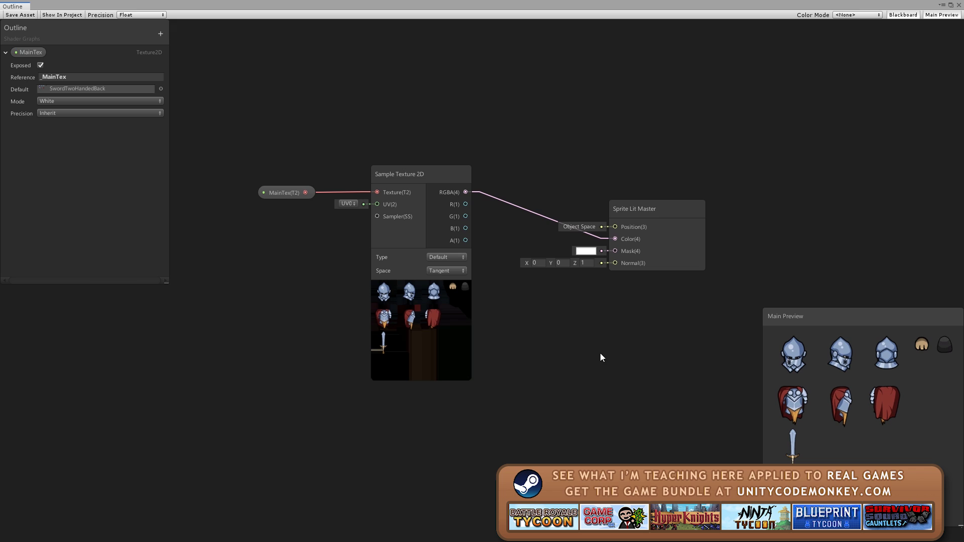
Add a Tiling And Offset node to the Outline graph, placed before the Sample Texture 2D node.
{"action": "key", "text": "a"}
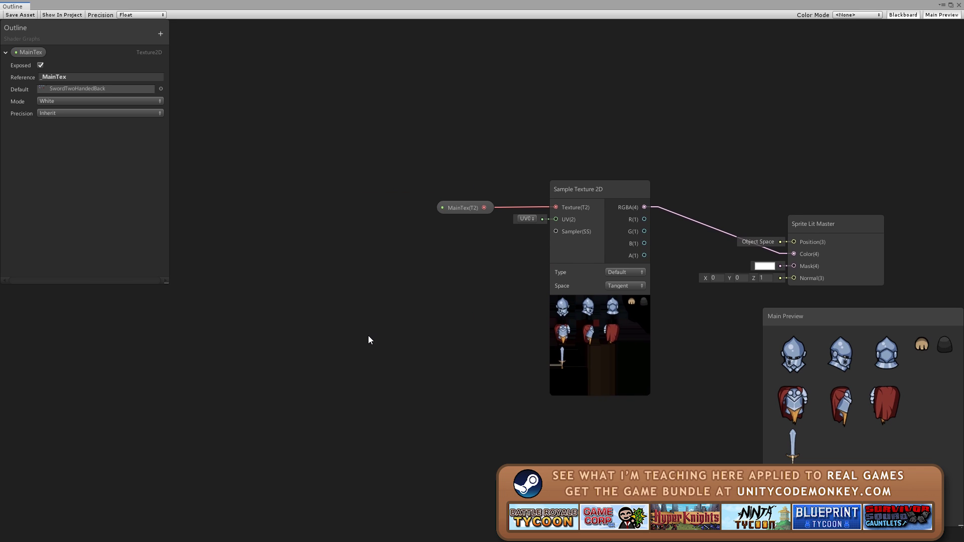
{"action": "key", "text": "space"}
{"action": "type", "text": "tiling"}
{"action": "key", "text": "Return"}
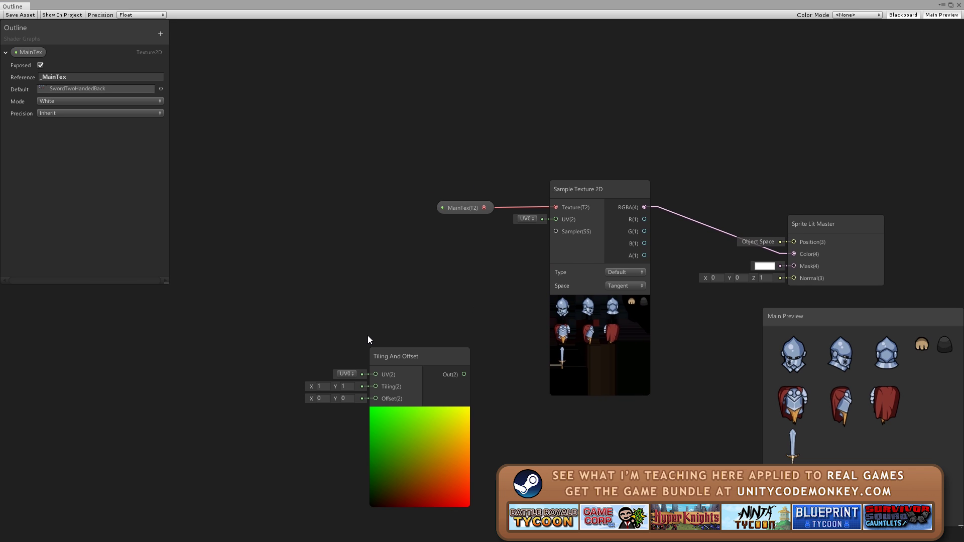
{"action": "left_click_drag", "start_coordinate": [401, 364], "coordinate": [406, 261]}
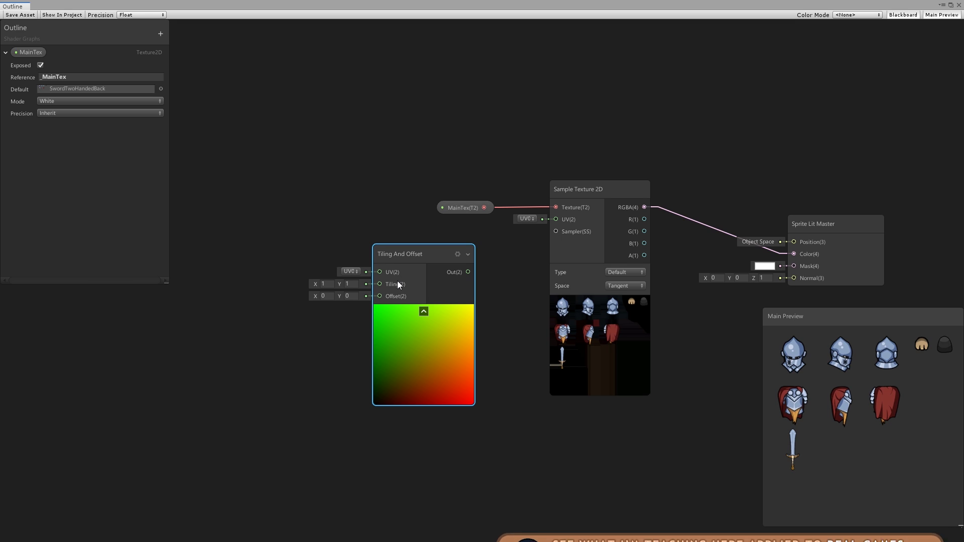
Set the Tiling And Offset node's X tiling to 2 and connect its output to the Sample Texture 2D UV input.
{"action": "left_click", "coordinate": [328, 283]}
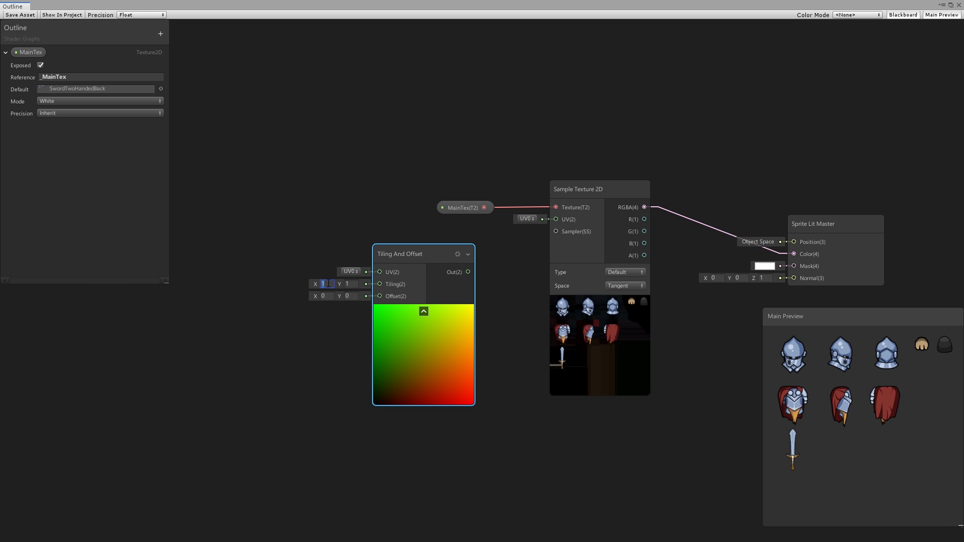
{"action": "type", "text": "2"}
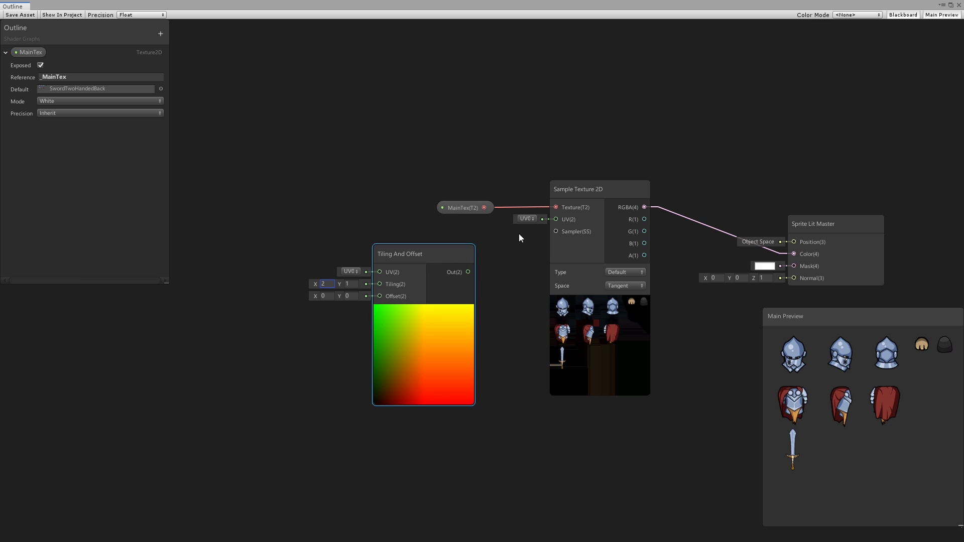
{"action": "left_click_drag", "start_coordinate": [467, 272], "coordinate": [542, 223]}
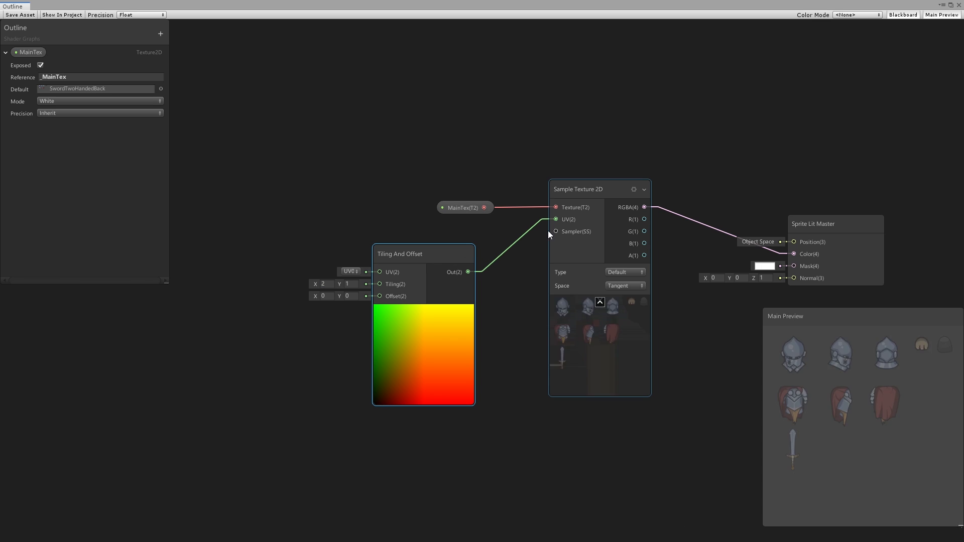
{"action": "key", "text": "a"}
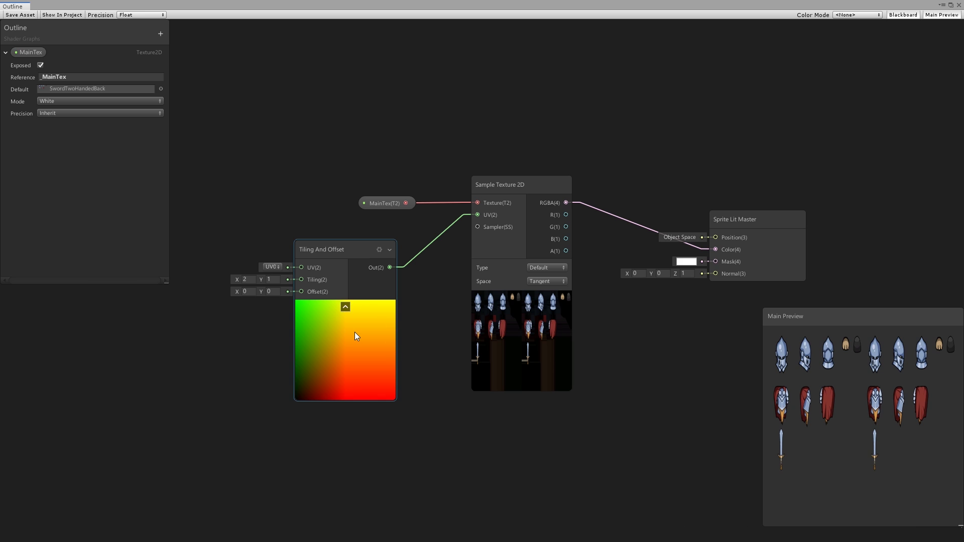
Set the Tiling And Offset node's tiling to X 0.8 and Y 0.8.
{"action": "left_click", "coordinate": [255, 280]}
{"action": "type", "text": "1"}
{"action": "key", "text": "BackSpace"}
{"action": "type", "text": ".9"}
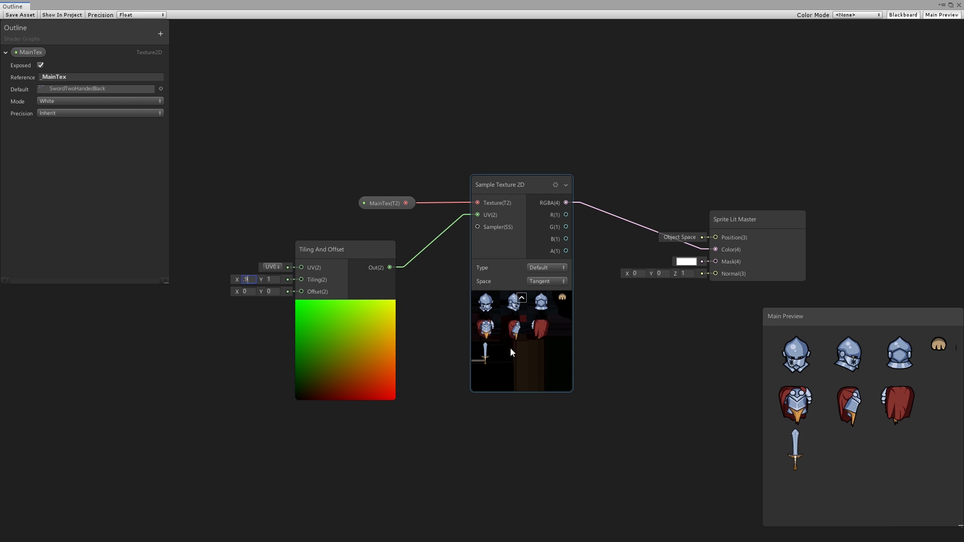
{"action": "key", "text": "BackSpace"}
{"action": "type", "text": "8"}
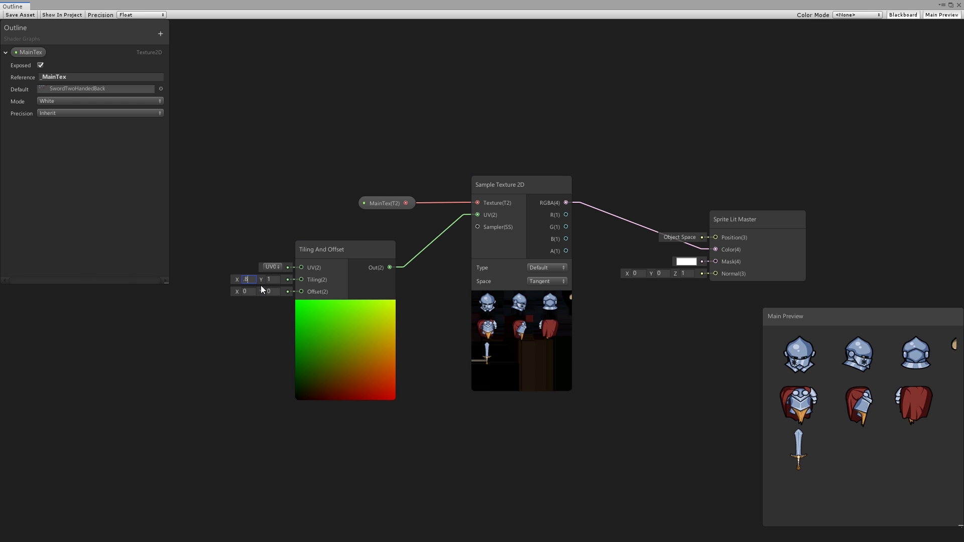
{"action": "key", "text": "Tab"}
{"action": "type", "text": "0.8"}
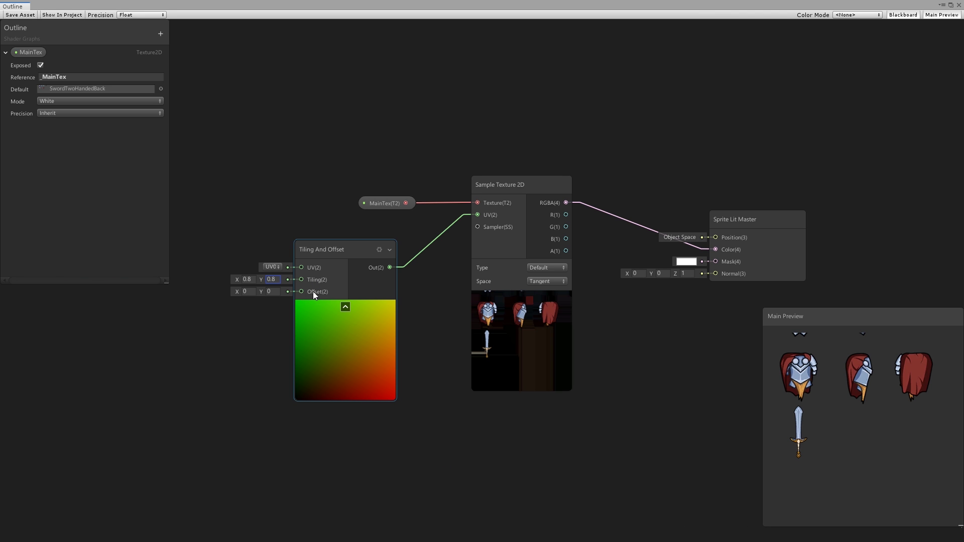
Reset the Tiling And Offset node's tiling to X 1, Y 1 and shift its X offset to about -0.27.
{"action": "left_click", "coordinate": [247, 280]}
{"action": "type", "text": "1"}
{"action": "key", "text": "Tab"}
{"action": "type", "text": "1"}
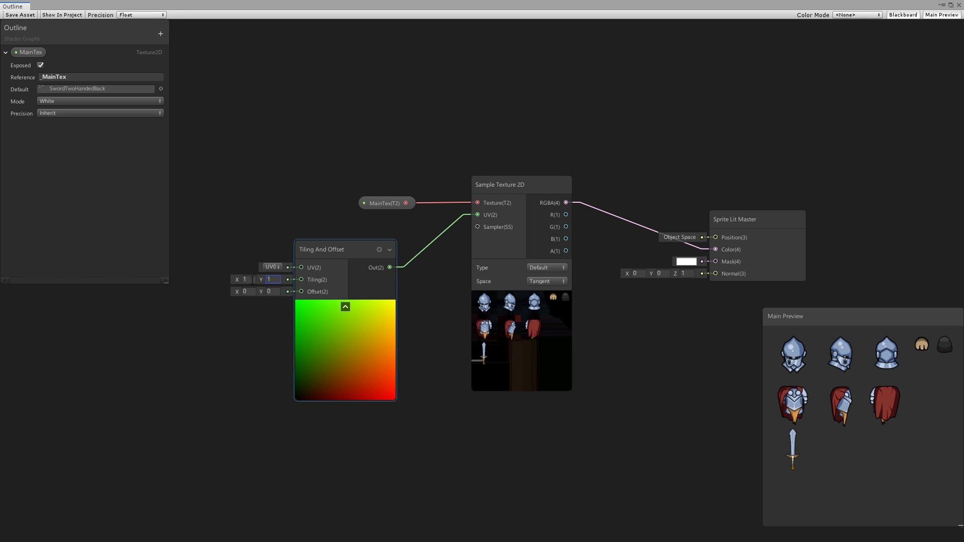
{"action": "mouse_move", "coordinate": [237, 293]}
{"action": "left_mouse_down"}
{"action": "mouse_move", "coordinate": [251, 290]}
{"action": "mouse_move", "coordinate": [232, 291]}
{"action": "left_mouse_up"}
{"action": "left_click", "coordinate": [540, 277]}
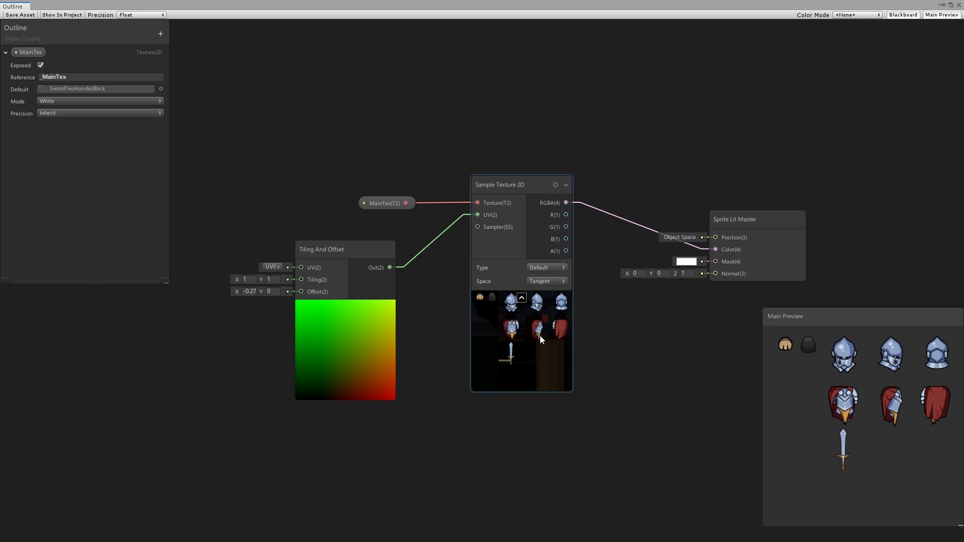
{"action": "left_click", "coordinate": [541, 420]}
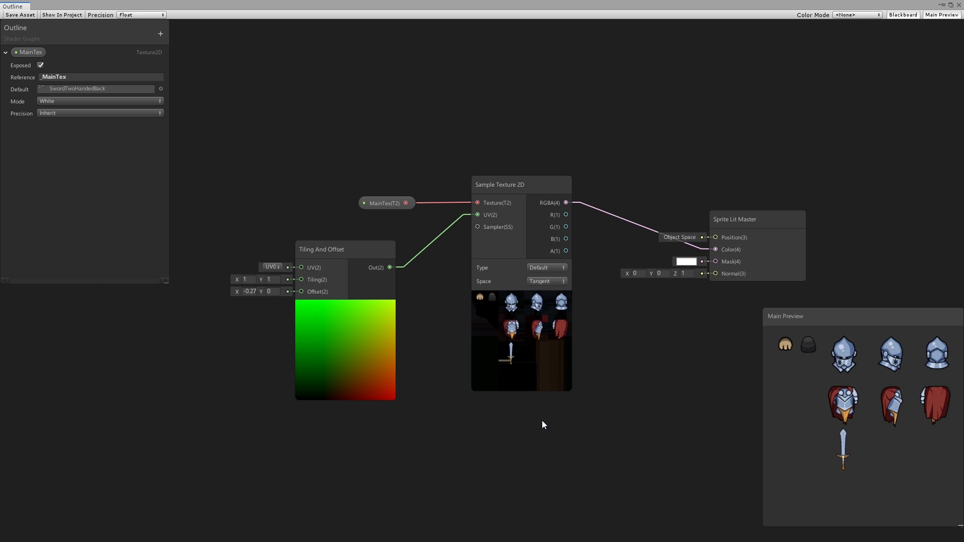
Delete the connection between the Tiling And Offset node and the Sample Texture 2D UV input.
{"action": "left_click", "coordinate": [456, 219]}
{"action": "key", "text": "Delete"}
{"action": "left_click", "coordinate": [513, 323]}
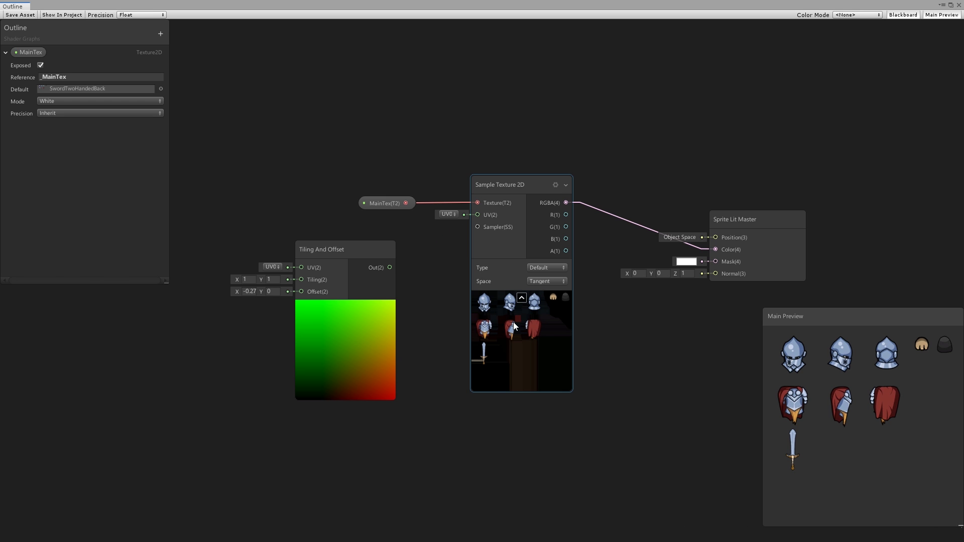
Duplicate the MainTex and Sample Texture 2D nodes and place the copies below the originals.
{"action": "middle_click_drag", "start_coordinate": [480, 424], "coordinate": [485, 336]}
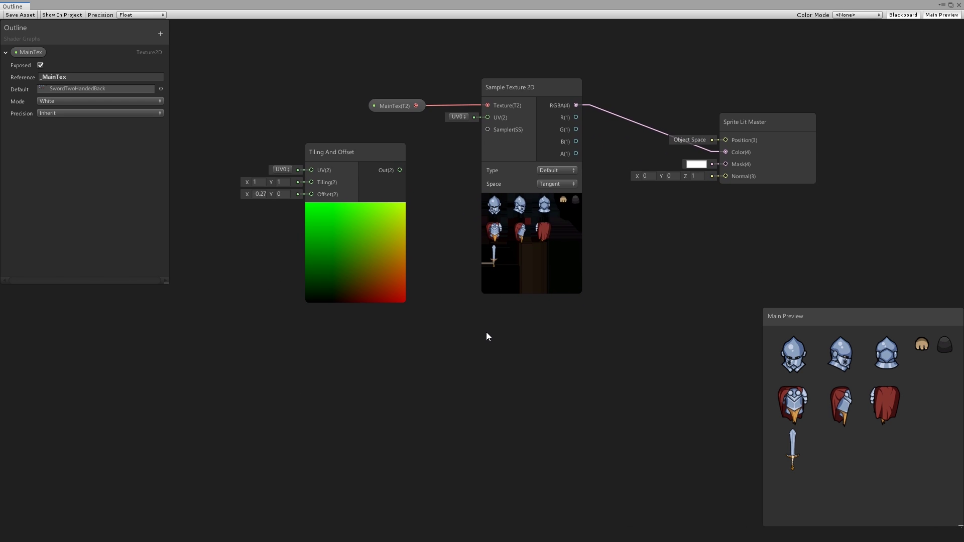
{"action": "left_click_drag", "start_coordinate": [400, 49], "coordinate": [538, 116]}
{"action": "key", "text": "ctrl+d"}
{"action": "left_click_drag", "start_coordinate": [529, 241], "coordinate": [510, 445]}
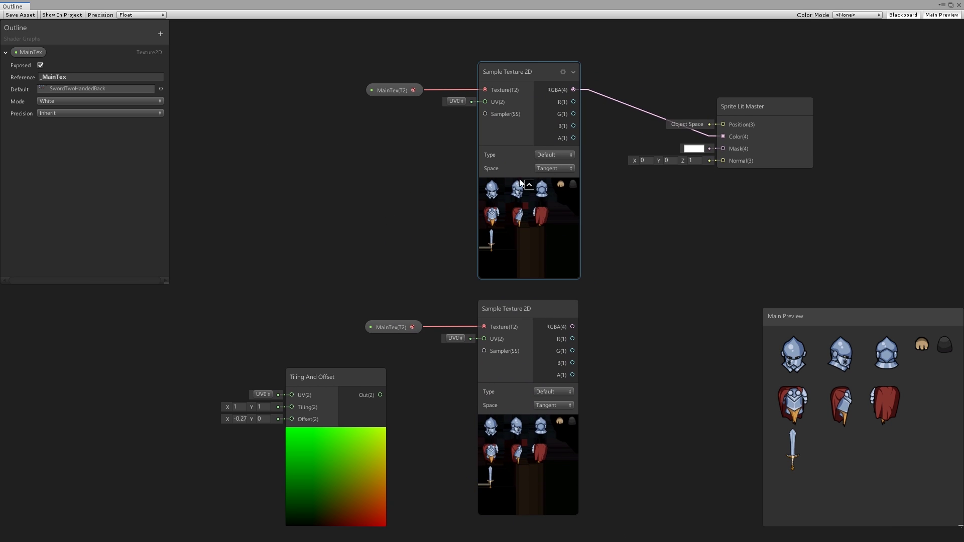
Connect the Tiling And Offset output to the lower Sample Texture 2D UV input and set its X offset to 0.03.
{"action": "middle_click_drag", "start_coordinate": [360, 290], "coordinate": [340, 210]}
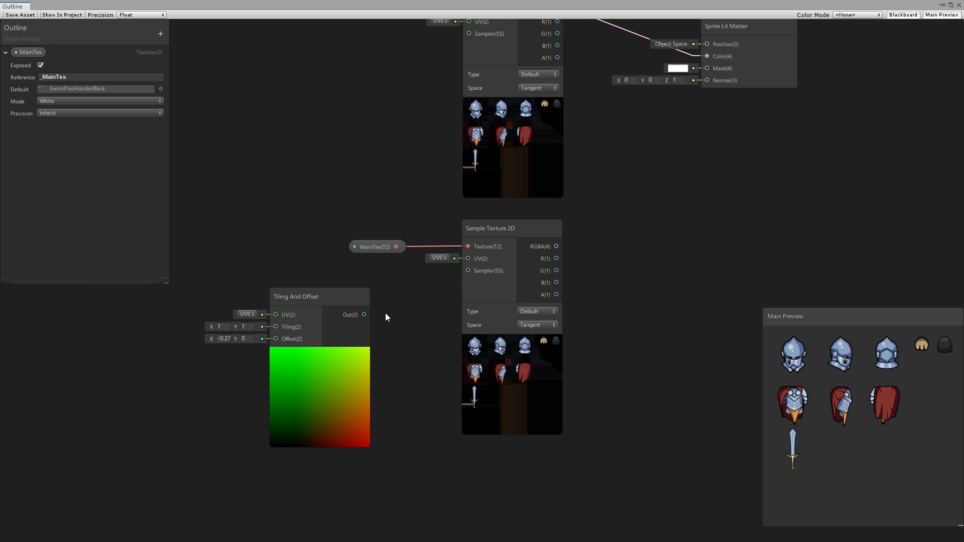
{"action": "left_click_drag", "start_coordinate": [364, 314], "coordinate": [468, 258]}
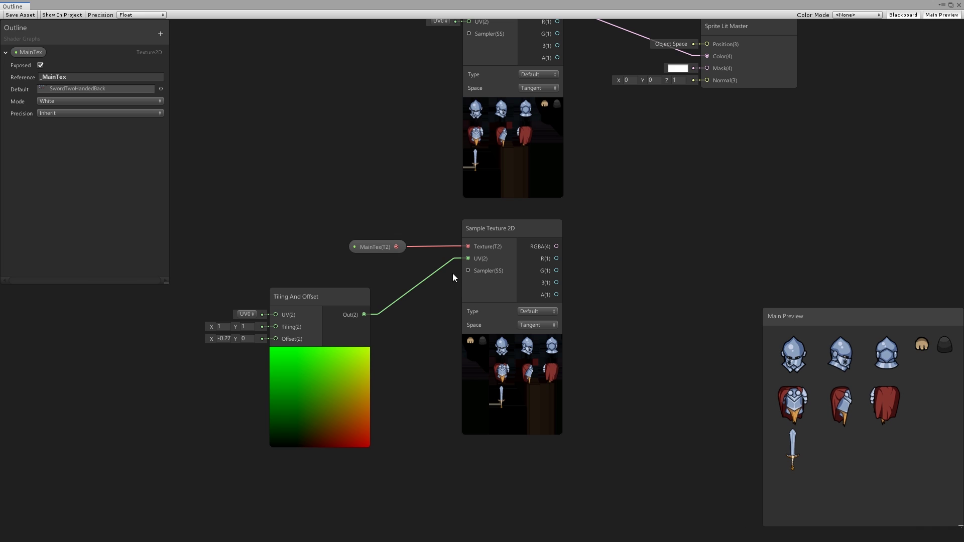
{"action": "left_click", "coordinate": [224, 338]}
{"action": "type", "text": "0.2"}
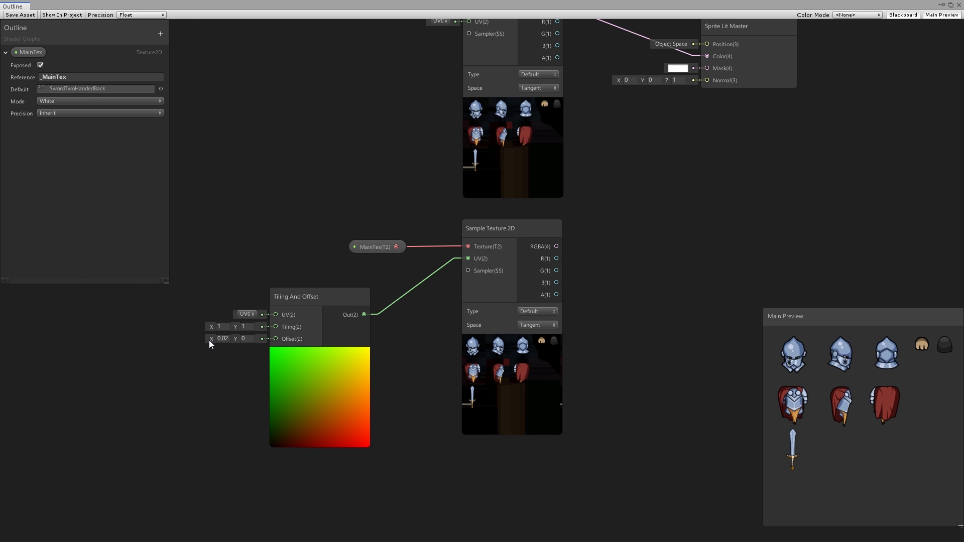
{"action": "left_click_drag", "start_coordinate": [212, 339], "coordinate": [210, 338]}
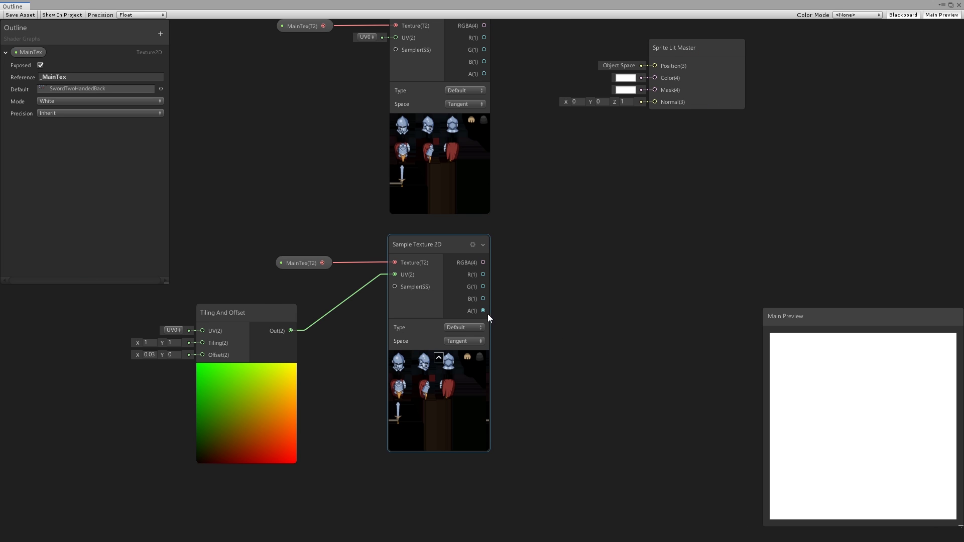
Add a Subtract node with the offset texture's alpha as input A and the original texture's alpha as input B.
{"action": "left_click_drag", "start_coordinate": [485, 312], "coordinate": [574, 310]}
{"action": "type", "text": "sub"}
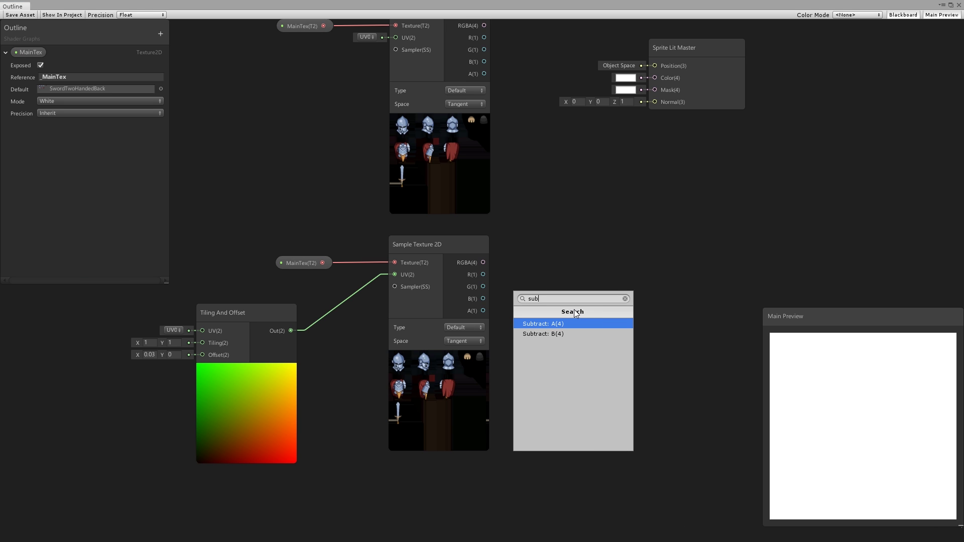
{"action": "key", "text": "Return"}
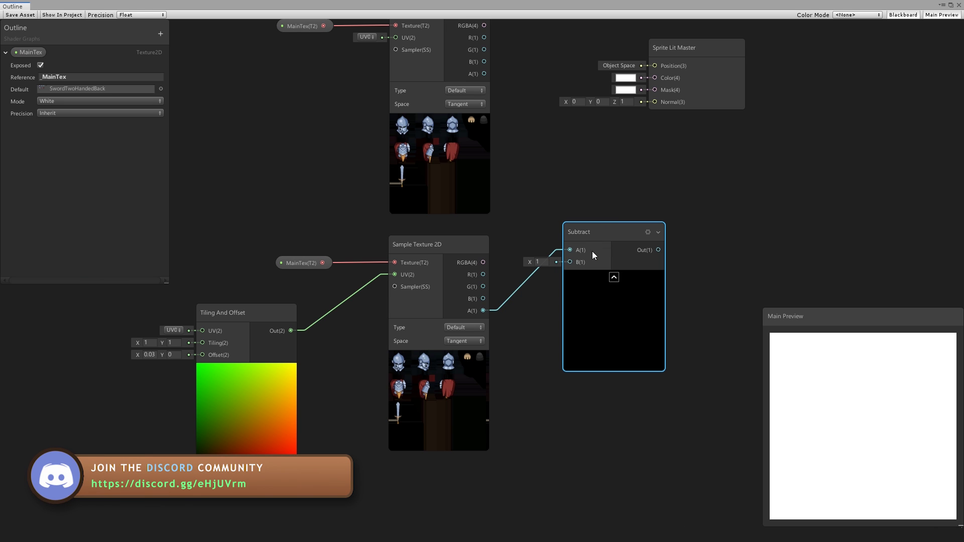
{"action": "left_click_drag", "start_coordinate": [484, 74], "coordinate": [569, 261]}
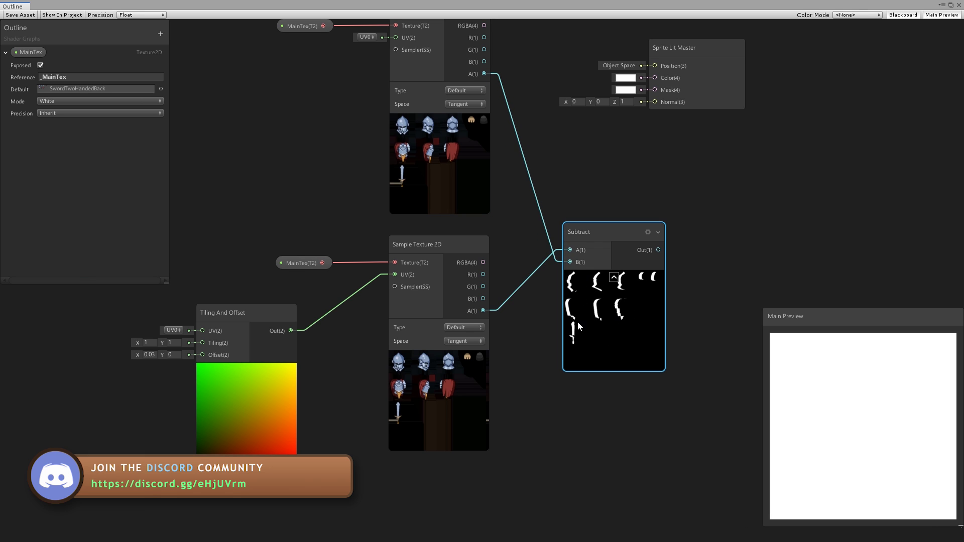
Add a Color property named Outline Color with the reference _OutlineColor.
{"action": "middle_click_drag", "start_coordinate": [604, 317], "coordinate": [465, 343]}
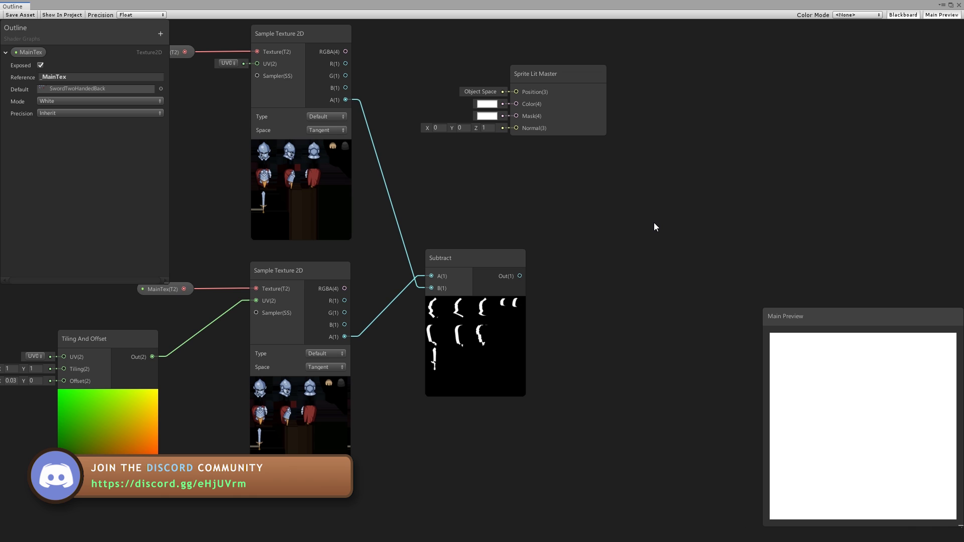
{"action": "left_click", "coordinate": [161, 34]}
{"action": "left_click", "coordinate": [174, 88]}
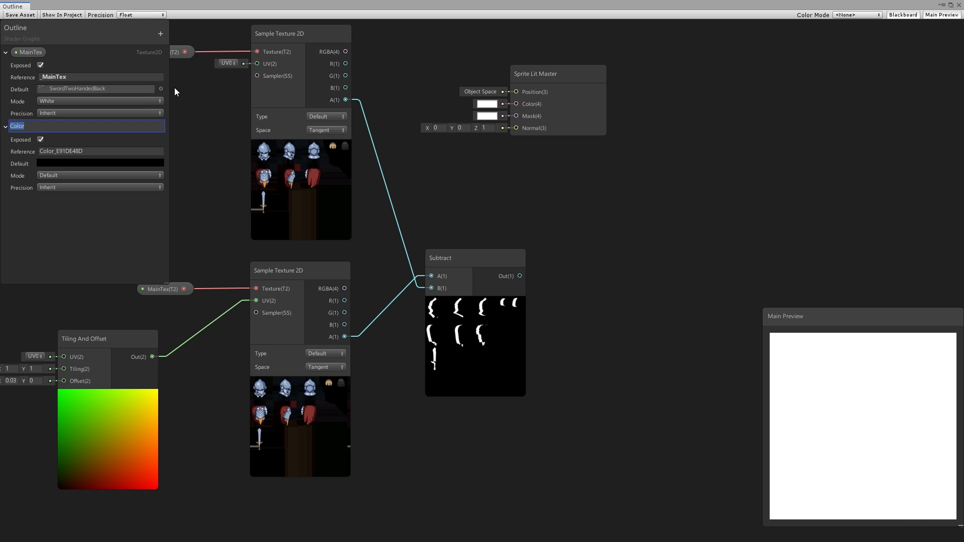
{"action": "type", "text": "Outline Color"}
{"action": "key", "text": "Return"}
{"action": "left_click", "coordinate": [63, 151]}
{"action": "key", "text": "ctrl+a"}
{"action": "key", "text": "BackSpace"}
{"action": "type", "text": "_OutlineColor"}
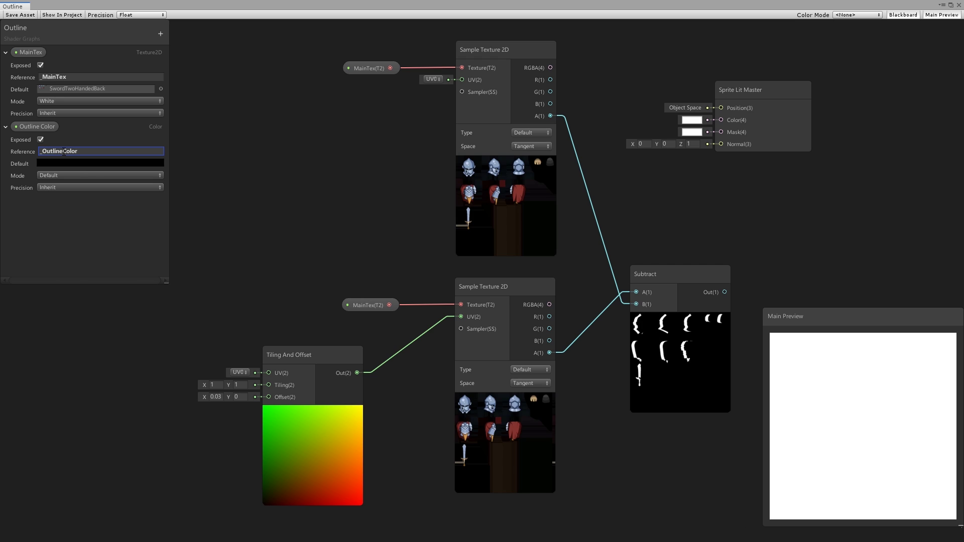
Set the Outline Color mode to HDR and its default to bright green with the intensity raised by 1.
{"action": "left_click", "coordinate": [83, 176]}
{"action": "left_click", "coordinate": [61, 198]}
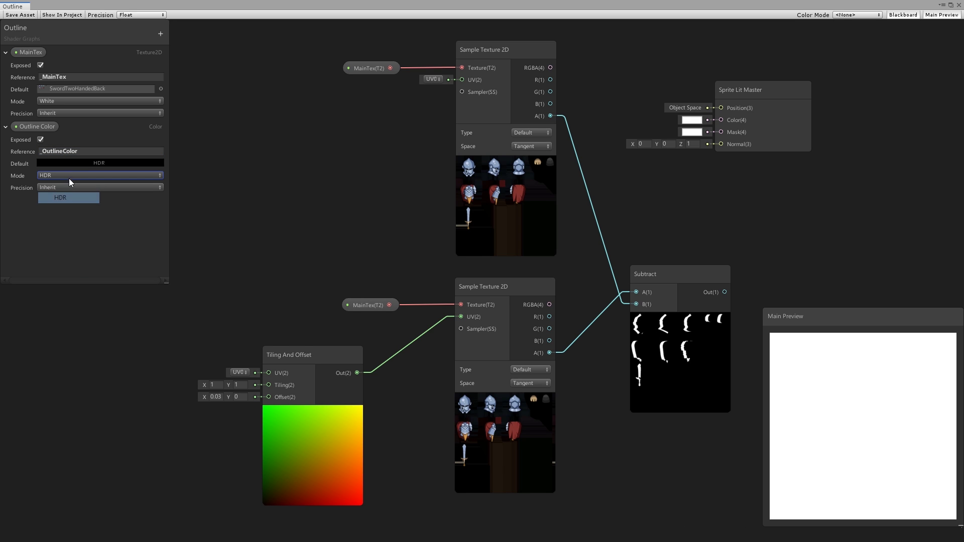
{"action": "left_click", "coordinate": [84, 166]}
{"action": "left_click", "coordinate": [665, 200]}
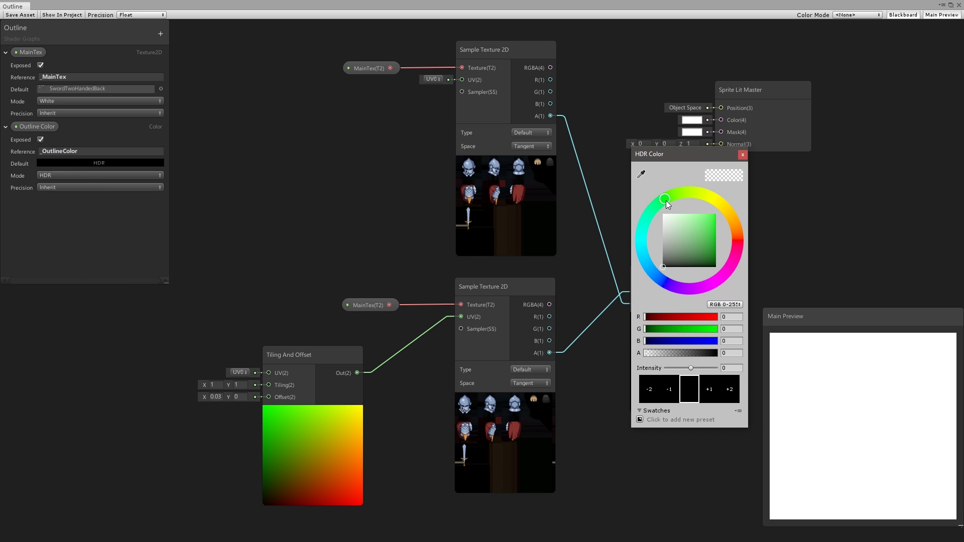
{"action": "left_click", "coordinate": [708, 389]}
Place the Outline Color property in the graph and multiply it with the Subtract output using a Multiply node.
{"action": "left_click_drag", "start_coordinate": [35, 126], "coordinate": [436, 399]}
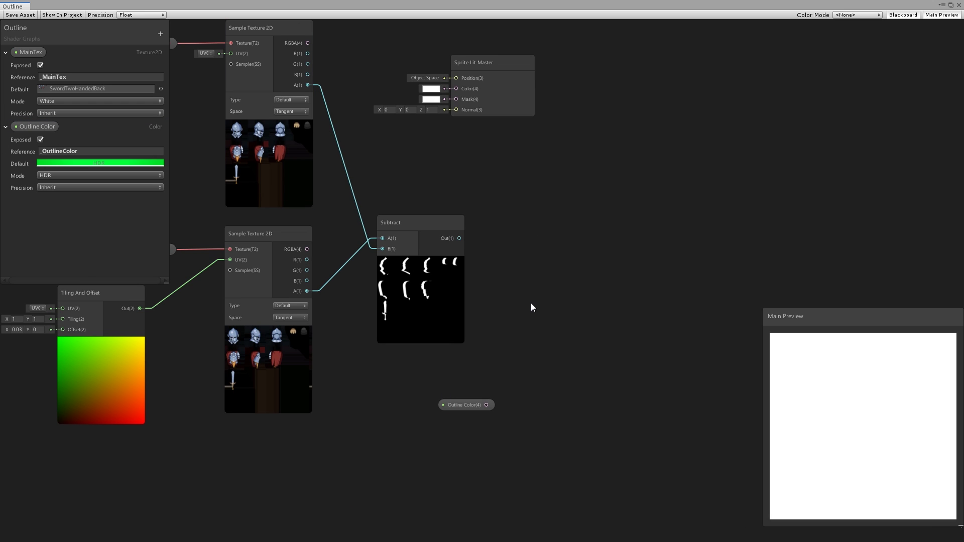
{"action": "key", "text": "space"}
{"action": "type", "text": "mult"}
{"action": "key", "text": "Return"}
{"action": "left_click_drag", "start_coordinate": [570, 319], "coordinate": [535, 297]}
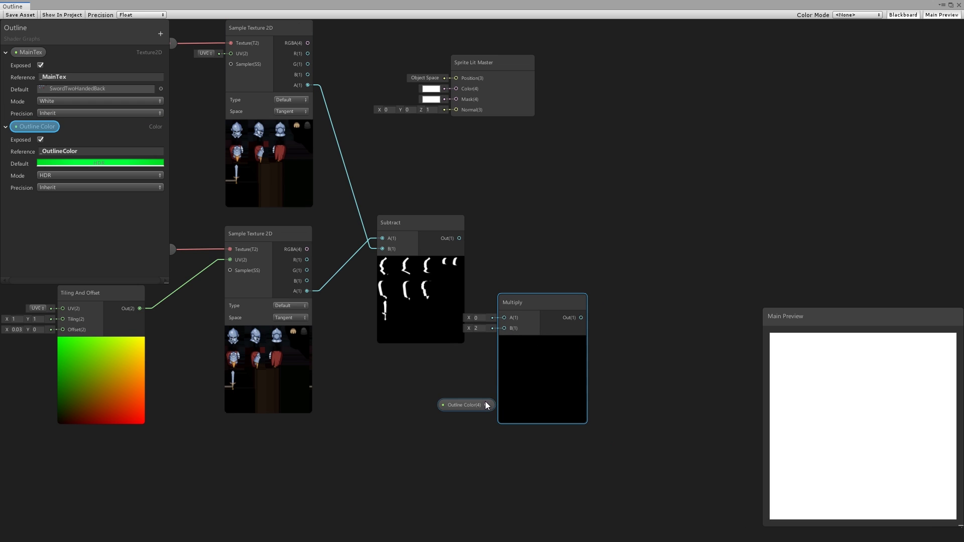
{"action": "left_click_drag", "start_coordinate": [486, 405], "coordinate": [503, 327]}
{"action": "left_click_drag", "start_coordinate": [459, 238], "coordinate": [559, 276]}
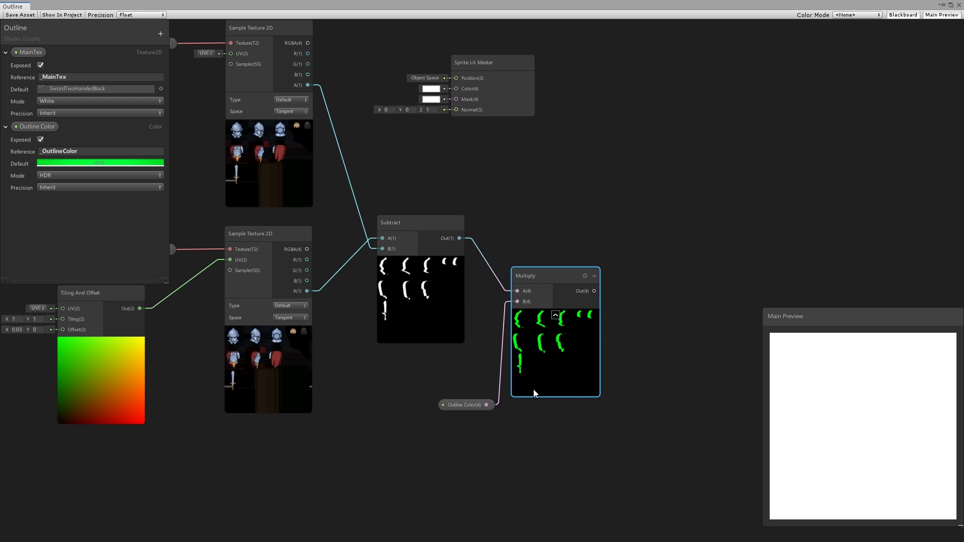
Move the Sprite Lit Master node farther from the texture nodes and place an Add node in front of it.
{"action": "scroll", "coordinate": [297, 187], "scroll_direction": "down", "scroll_amount": 1}
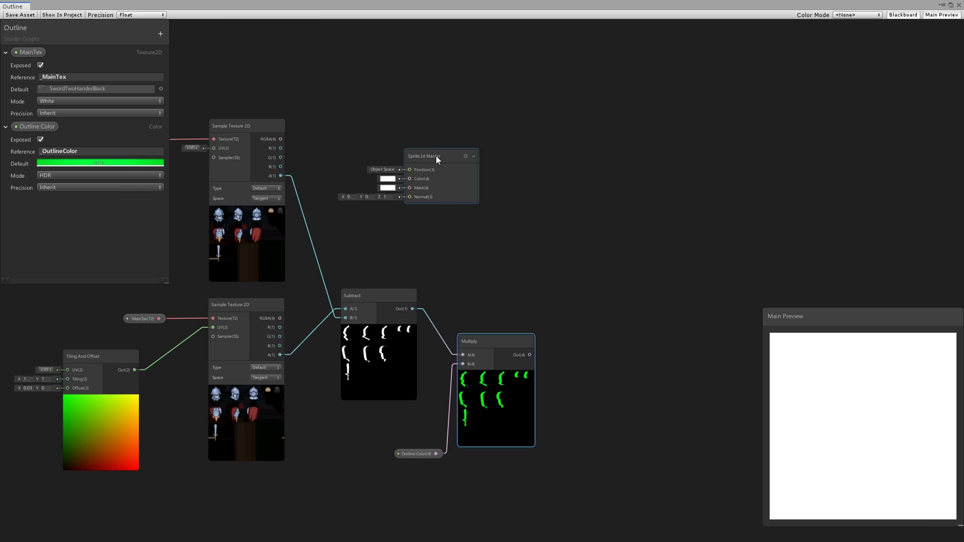
{"action": "left_click_drag", "start_coordinate": [435, 156], "coordinate": [598, 189]}
{"action": "left_click", "coordinate": [513, 234]}
{"action": "key", "text": "space"}
{"action": "type", "text": "add"}
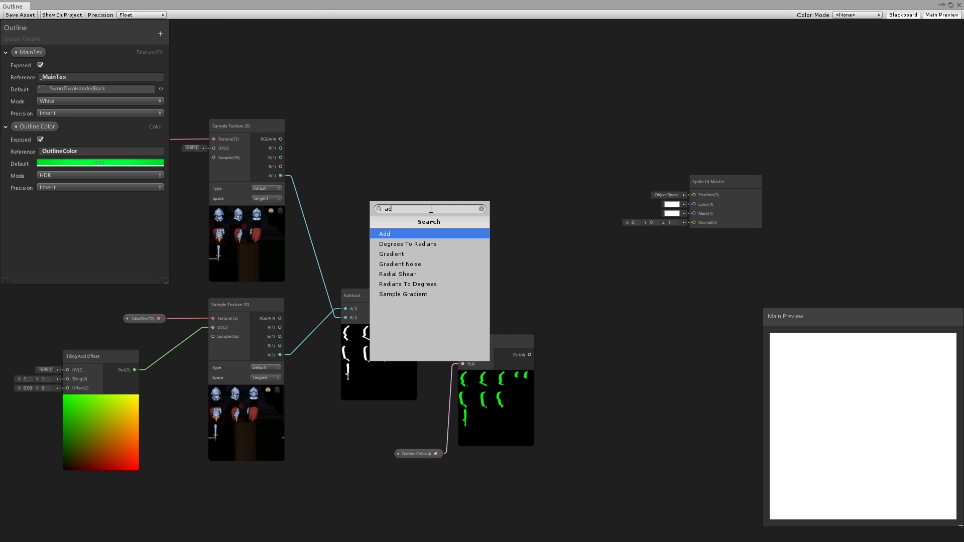
{"action": "key", "text": "Return"}
{"action": "left_click_drag", "start_coordinate": [456, 228], "coordinate": [549, 193]}
Add the original texture's RGBA and the Multiply output in the Add node, and feed its result into the Sprite Lit Master's Color.
{"action": "left_click_drag", "start_coordinate": [529, 355], "coordinate": [528, 216]}
{"action": "left_click_drag", "start_coordinate": [281, 139], "coordinate": [529, 207]}
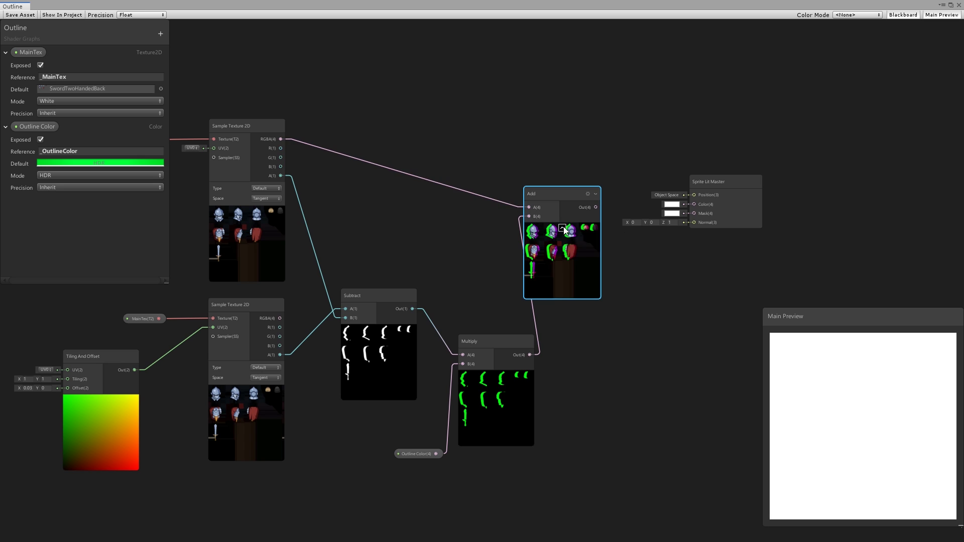
{"action": "left_click_drag", "start_coordinate": [596, 207], "coordinate": [694, 203]}
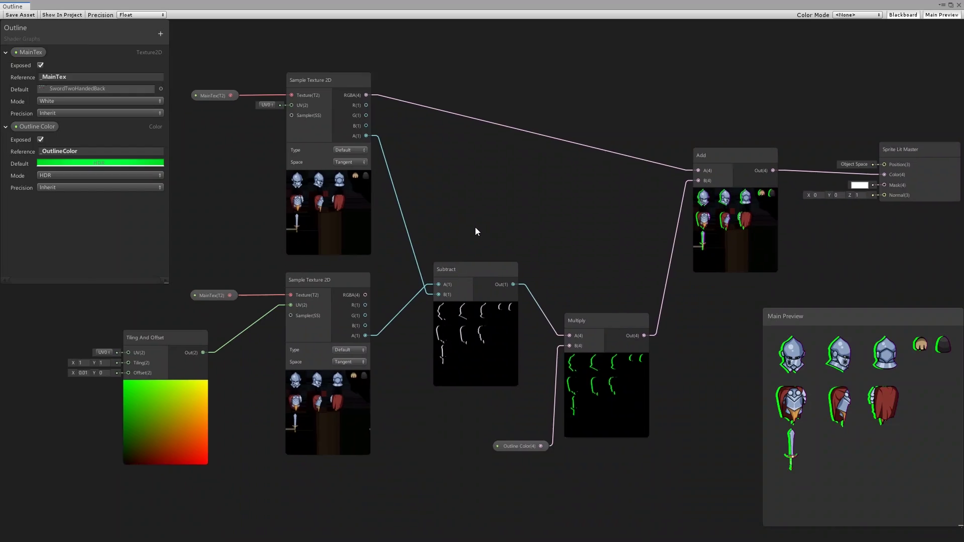
Add a Vector1 property named Outline Thickness with the reference _OutlineThickness and default 0.01.
{"action": "middle_click_drag", "start_coordinate": [476, 228], "coordinate": [596, 216]}
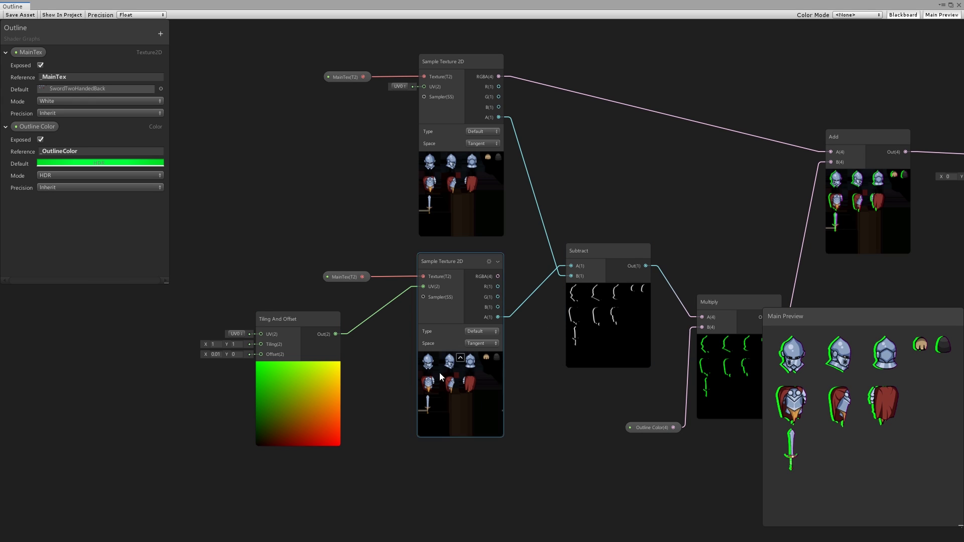
{"action": "left_click", "coordinate": [213, 354]}
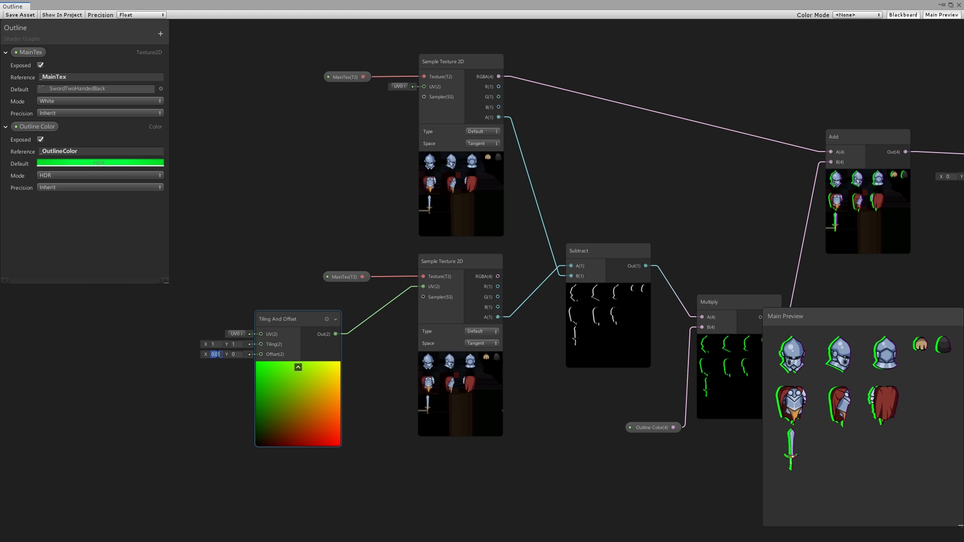
{"action": "left_click", "coordinate": [160, 37]}
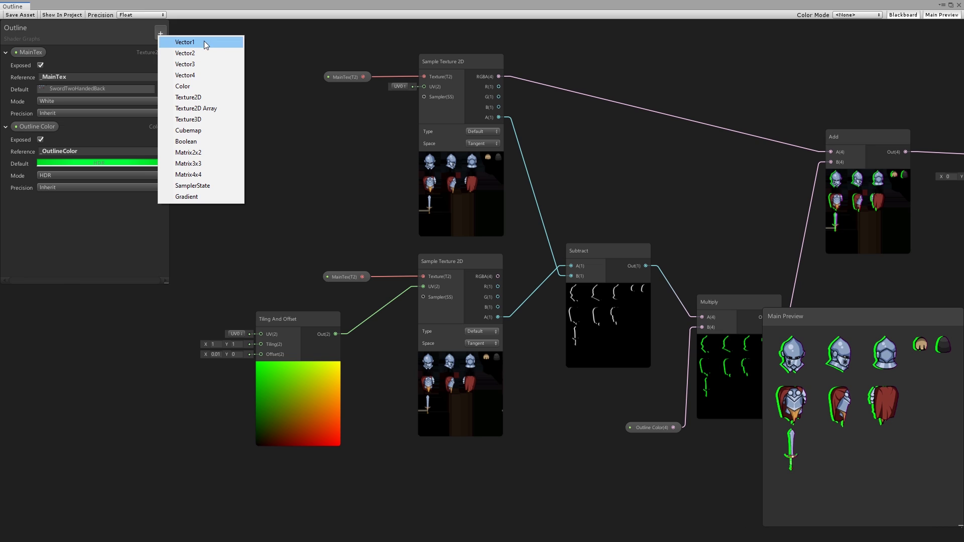
{"action": "left_click", "coordinate": [204, 40]}
{"action": "type", "text": "Outline Thic"}
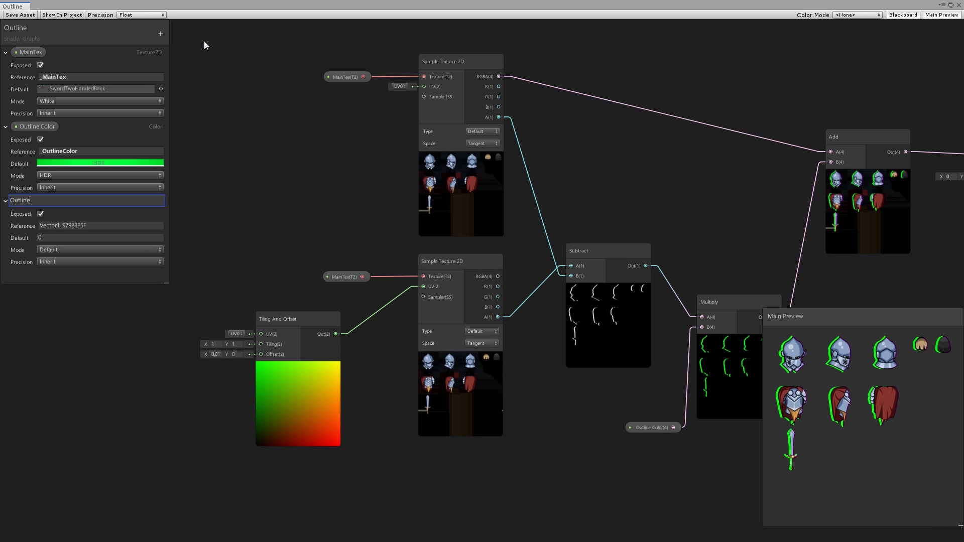
{"action": "type", "text": "kness"}
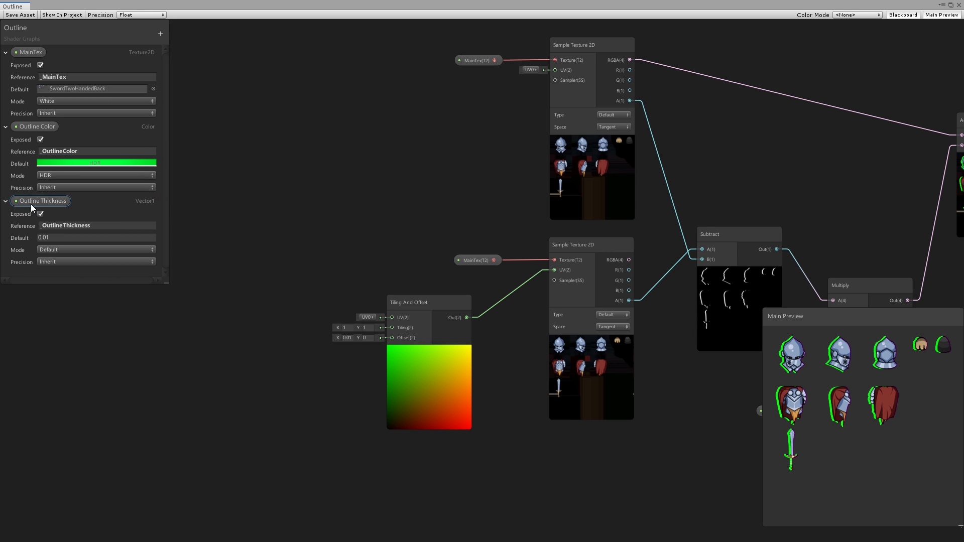
Place the Outline Thickness property in the graph ahead of the Tiling And Offset node and add a Combine node.
{"action": "left_click_drag", "start_coordinate": [31, 204], "coordinate": [181, 356]}
{"action": "left_click_drag", "start_coordinate": [274, 355], "coordinate": [218, 366]}
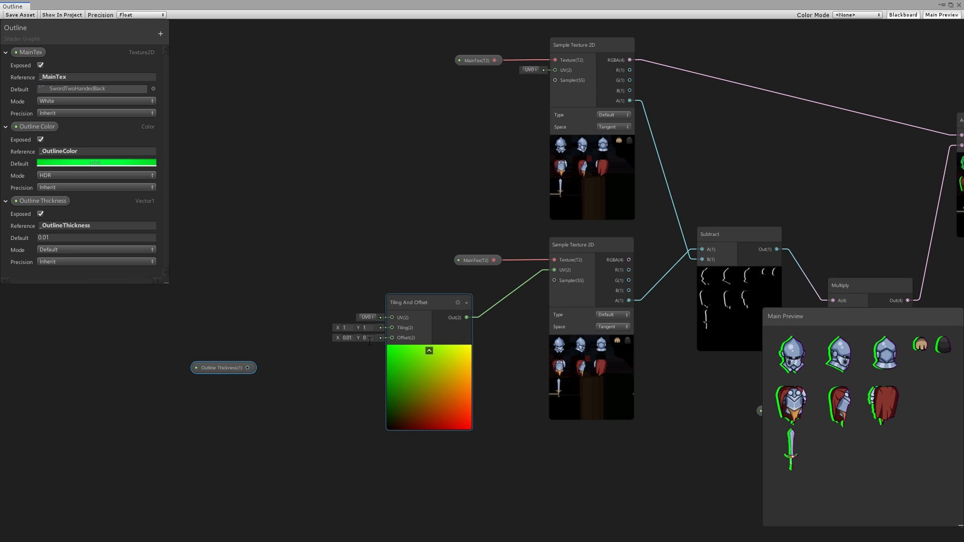
{"action": "left_click", "coordinate": [282, 306]}
{"action": "key", "text": "space"}
{"action": "type", "text": "combine"}
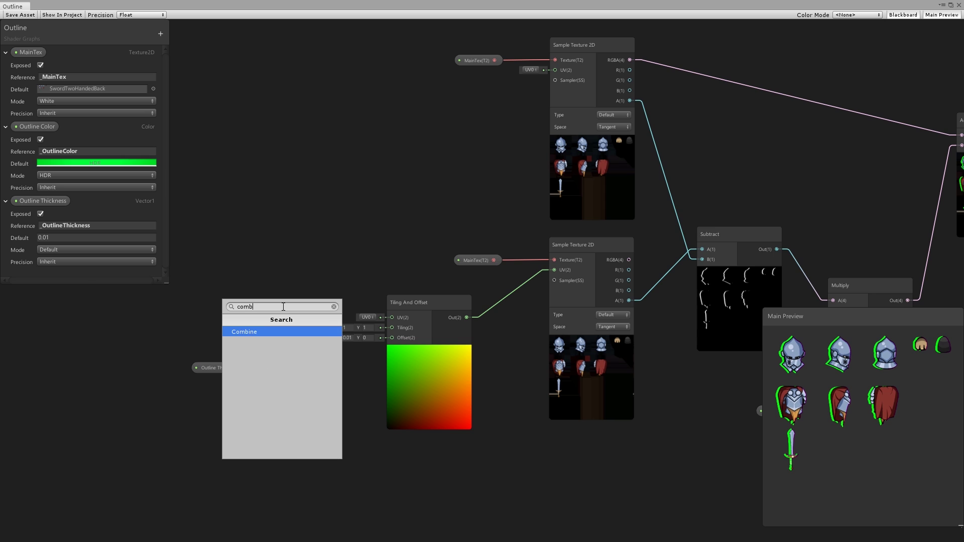
{"action": "key", "text": "Return"}
Connect Outline Thickness to Combine's R input and Combine's RG output to the Tiling And Offset node's Offset, and collapse Combine's preview.
{"action": "scroll", "coordinate": [452, 317], "scroll_direction": "up", "scroll_amount": 2}
{"action": "left_click_drag", "start_coordinate": [272, 318], "coordinate": [356, 319]}
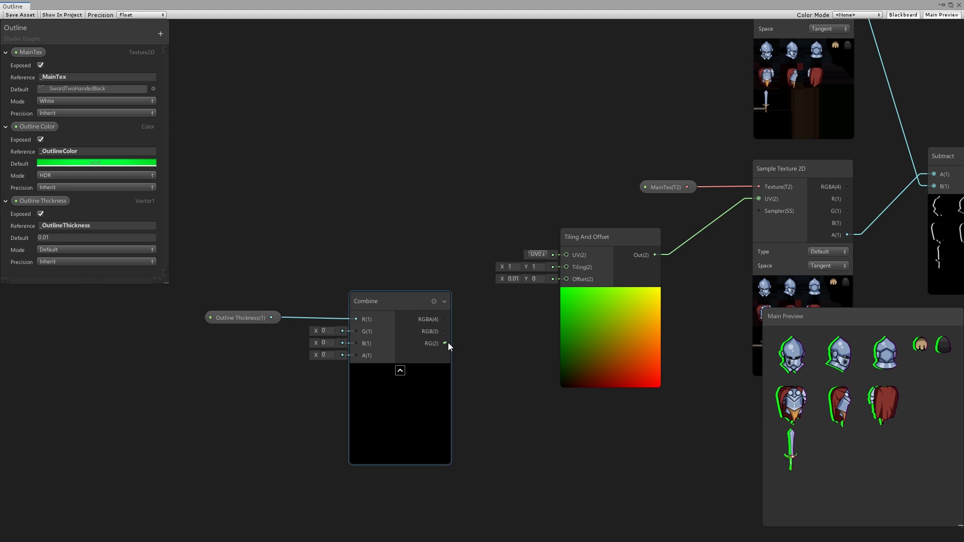
{"action": "left_click_drag", "start_coordinate": [445, 343], "coordinate": [566, 279]}
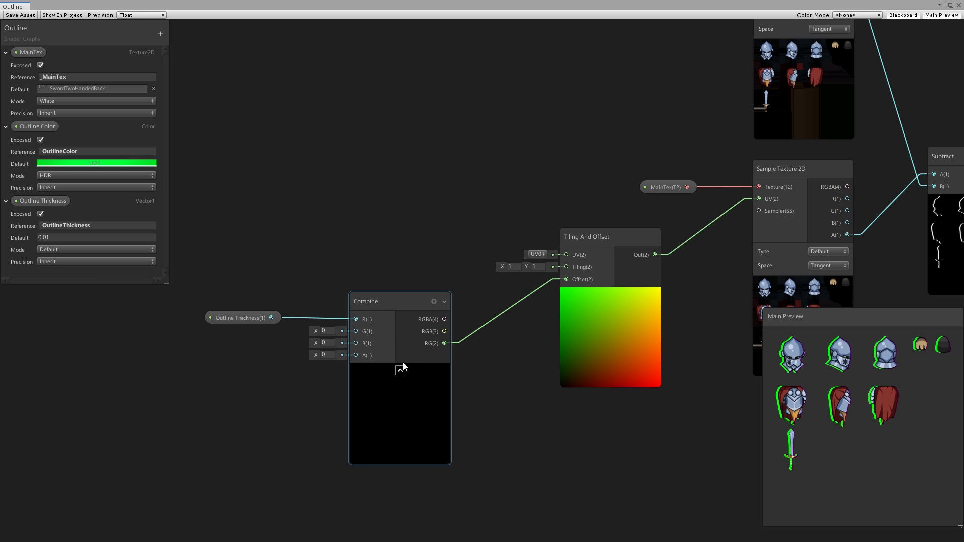
{"action": "left_click", "coordinate": [400, 371]}
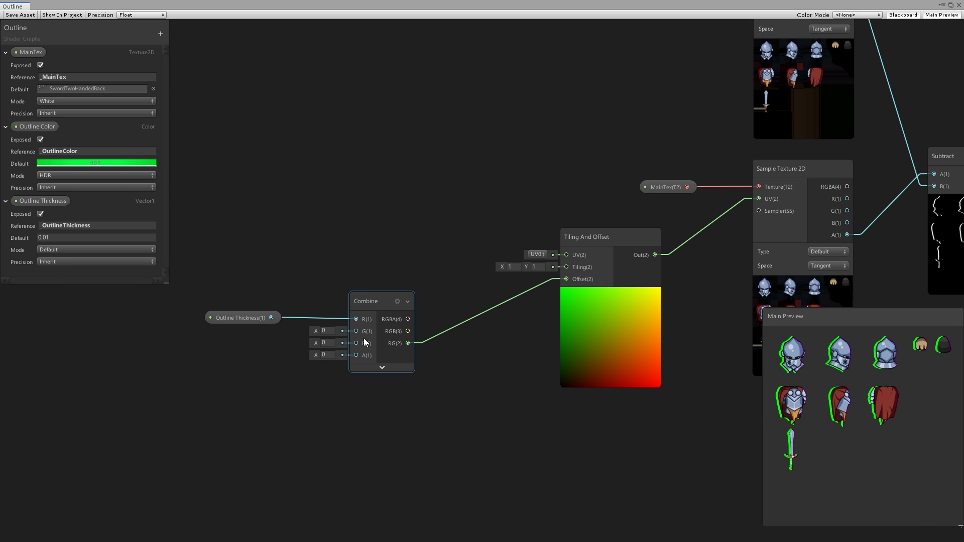
Test the outline by changing the Outline Thickness default to 0.0 and restoring it to 0.01.
{"action": "left_click", "coordinate": [253, 322]}
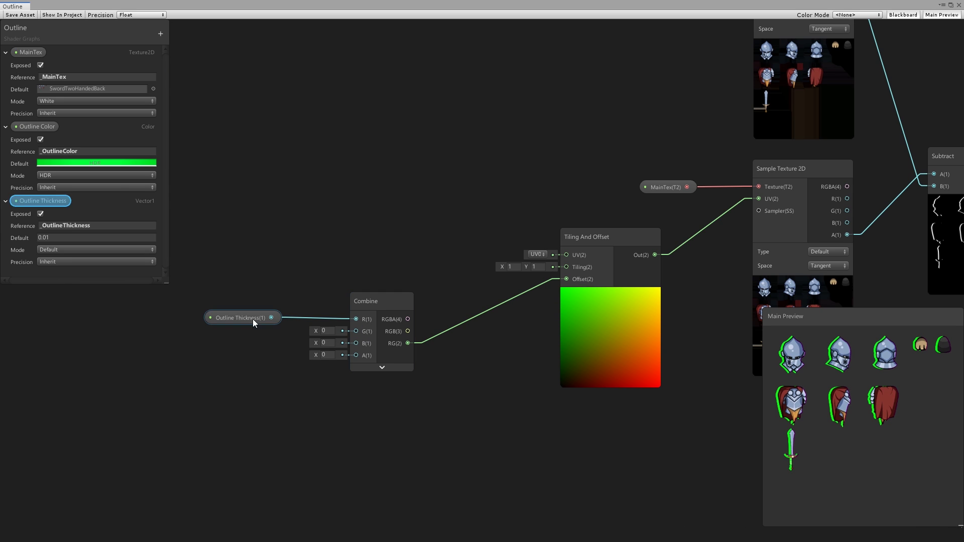
{"action": "left_click", "coordinate": [28, 234]}
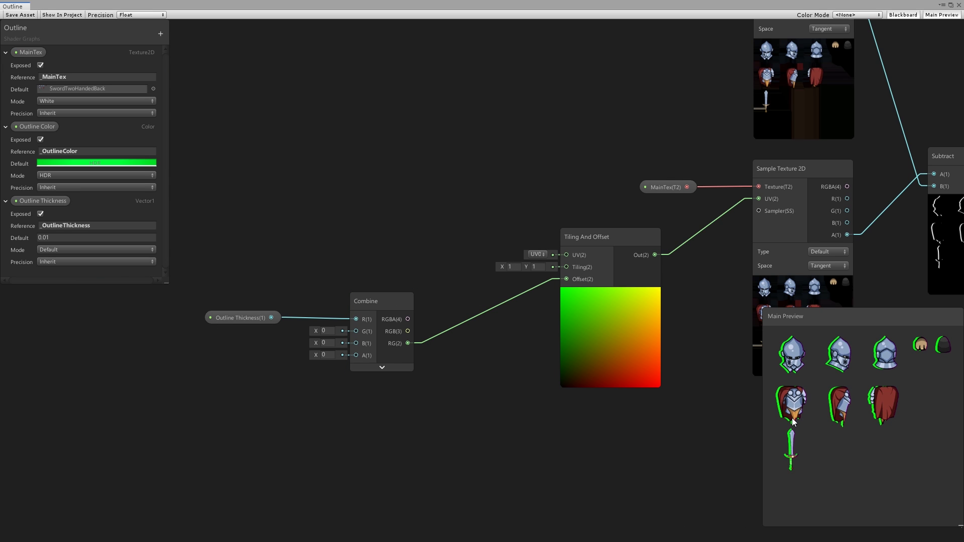
{"action": "left_click", "coordinate": [60, 237]}
{"action": "key", "text": "BackSpace"}
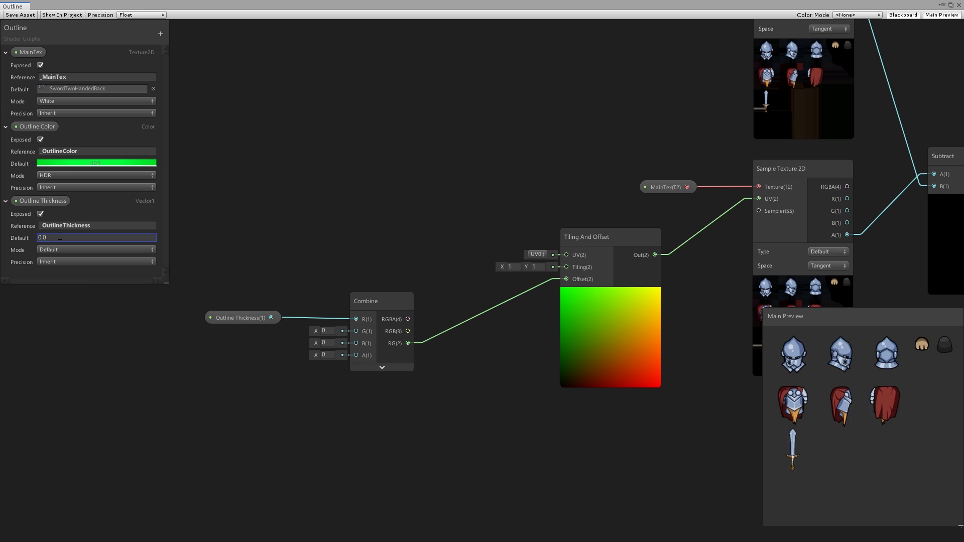
{"action": "type", "text": "1"}
Add a Vector 1 node below the Outline Thickness property node and set its X value to 0.01.
{"action": "middle_click_drag", "start_coordinate": [316, 318], "coordinate": [306, 325]}
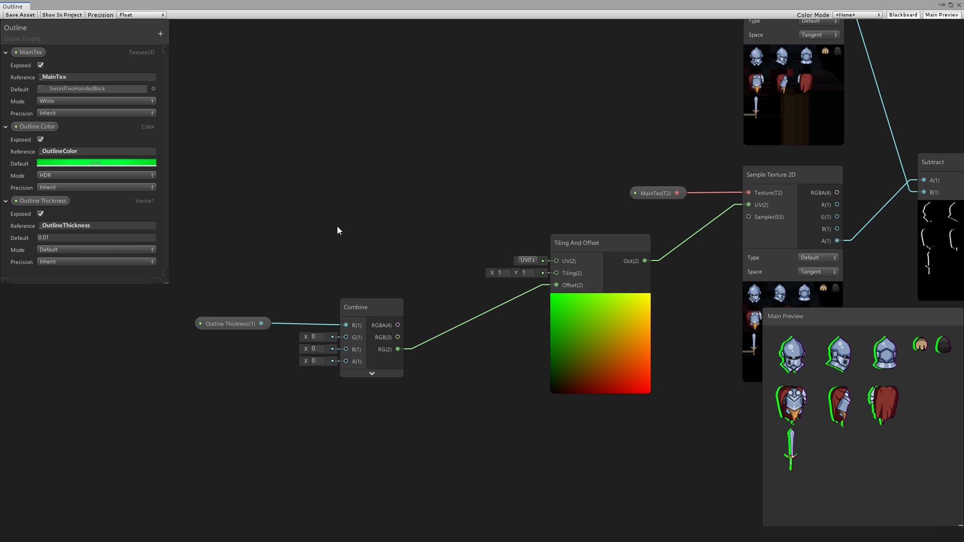
{"action": "middle_click_drag", "start_coordinate": [418, 240], "coordinate": [510, 186]}
{"action": "key", "text": "space"}
{"action": "type", "text": "vec"}
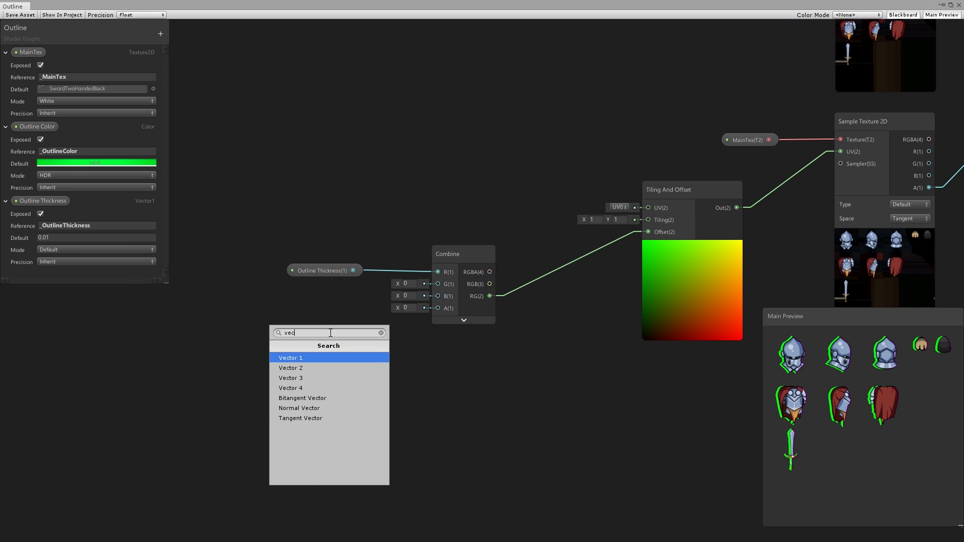
{"action": "left_click", "coordinate": [304, 358]}
{"action": "left_click", "coordinate": [314, 371]}
{"action": "type", "text": "0"}
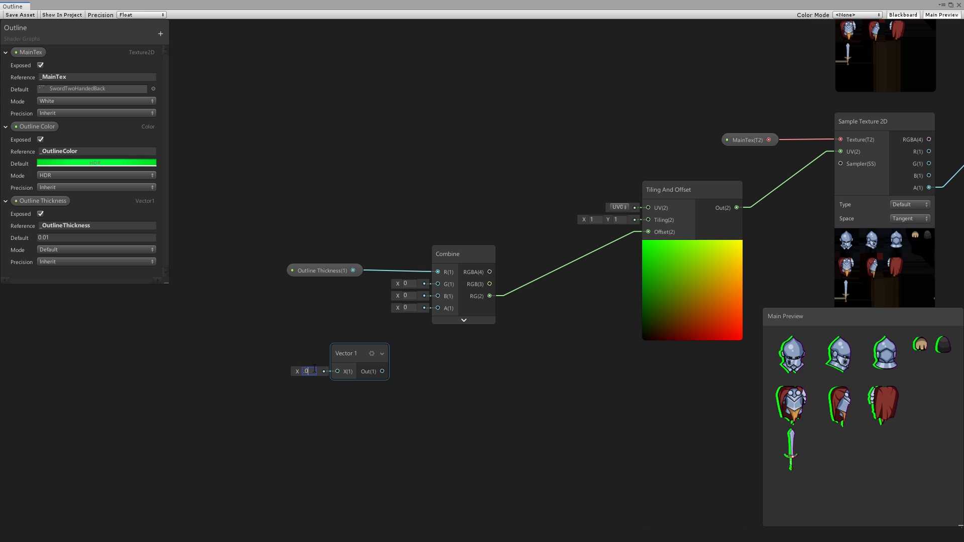
{"action": "type", "text": ".01"}
{"action": "left_click_drag", "start_coordinate": [355, 355], "coordinate": [306, 342]}
{"action": "left_click", "coordinate": [319, 308]}
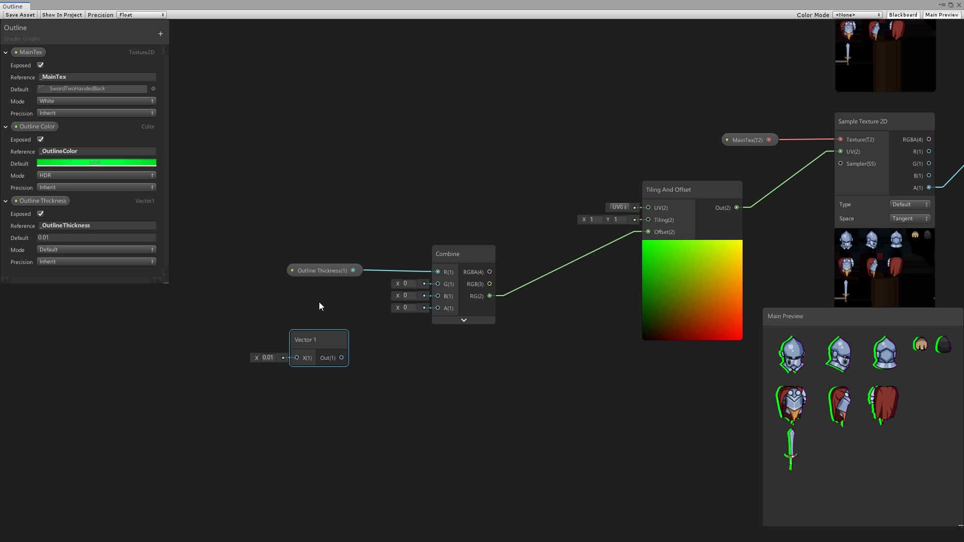
Insert a collapsed Multiply node, feeding Outline Thickness into A, Vector 1 into B, and its output into Combine's R input.
{"action": "left_click_drag", "start_coordinate": [312, 270], "coordinate": [253, 264]}
{"action": "left_click", "coordinate": [333, 220]}
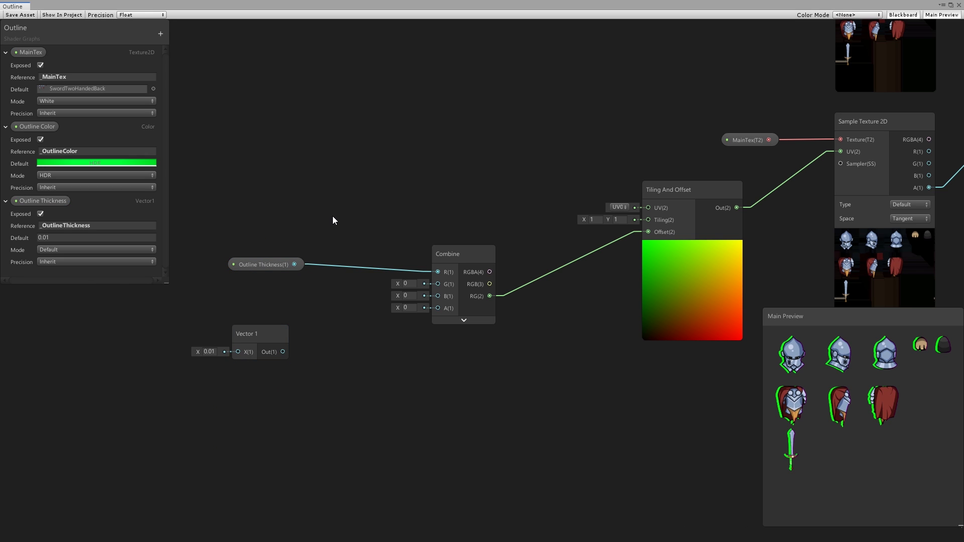
{"action": "key", "text": "space"}
{"action": "type", "text": "multiply"}
{"action": "key", "text": "Return"}
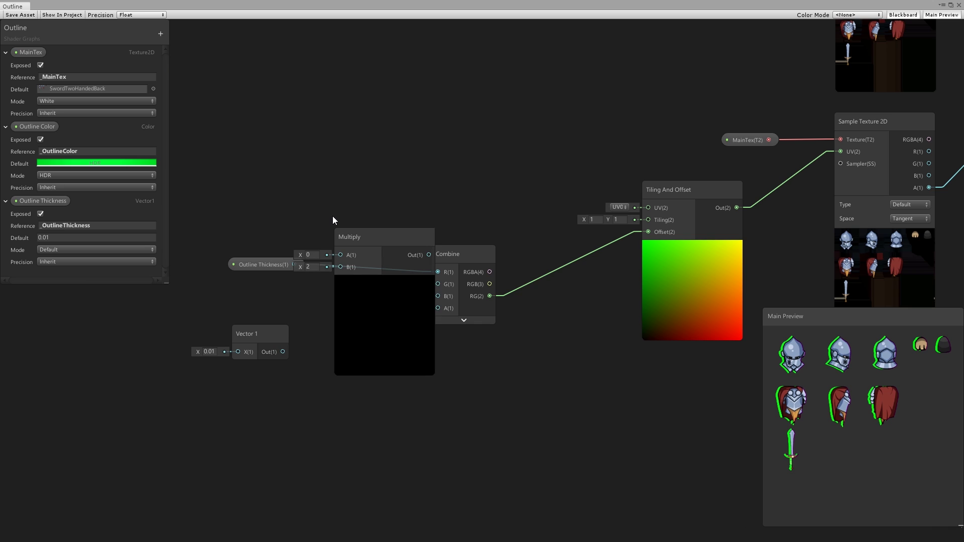
{"action": "left_click", "coordinate": [316, 301]}
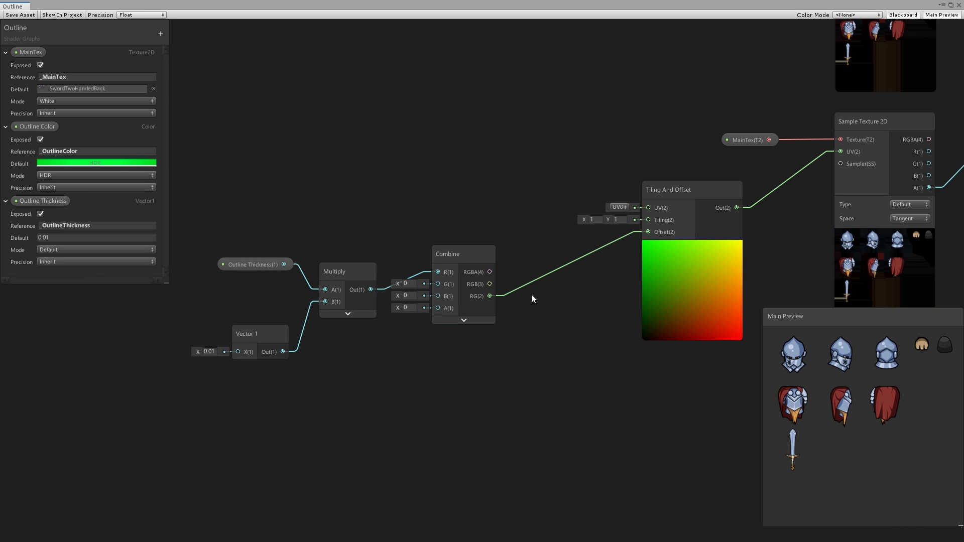
Change the Outline Thickness property's mode to Slider, with a default of 1 and a maximum of 3.
{"action": "left_click", "coordinate": [55, 250]}
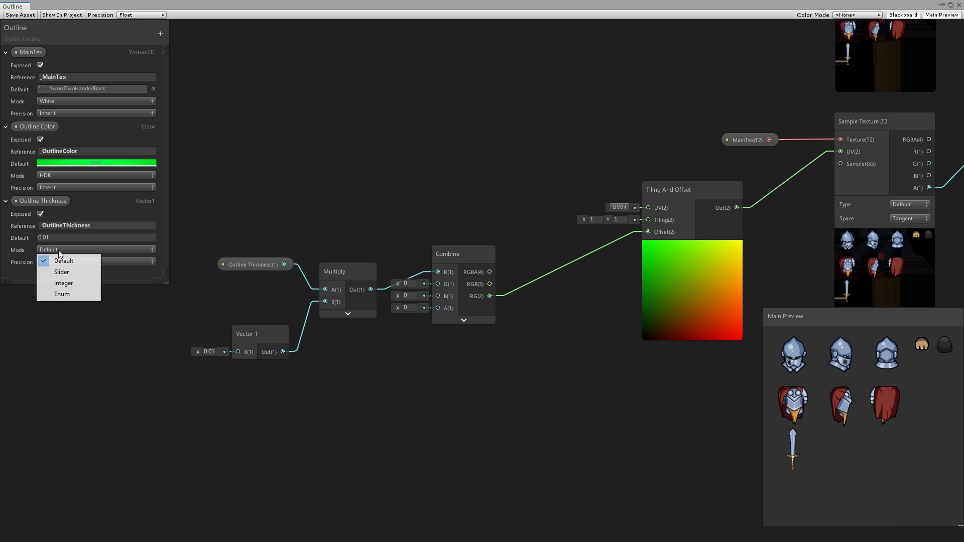
{"action": "left_click", "coordinate": [60, 273]}
{"action": "left_click", "coordinate": [56, 250]}
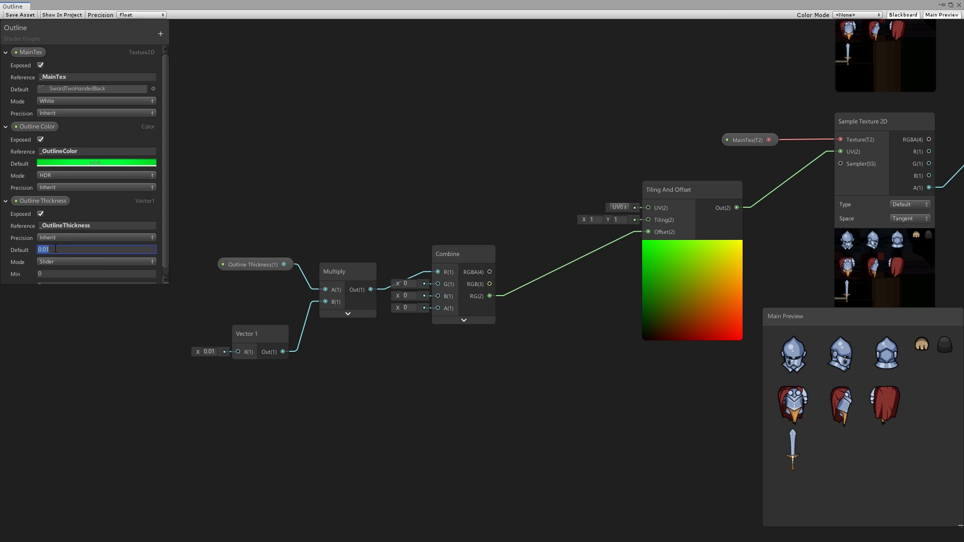
{"action": "type", "text": "1"}
{"action": "scroll", "coordinate": [100, 284], "scroll_direction": "down", "scroll_amount": 1}
{"action": "left_click", "coordinate": [52, 277]}
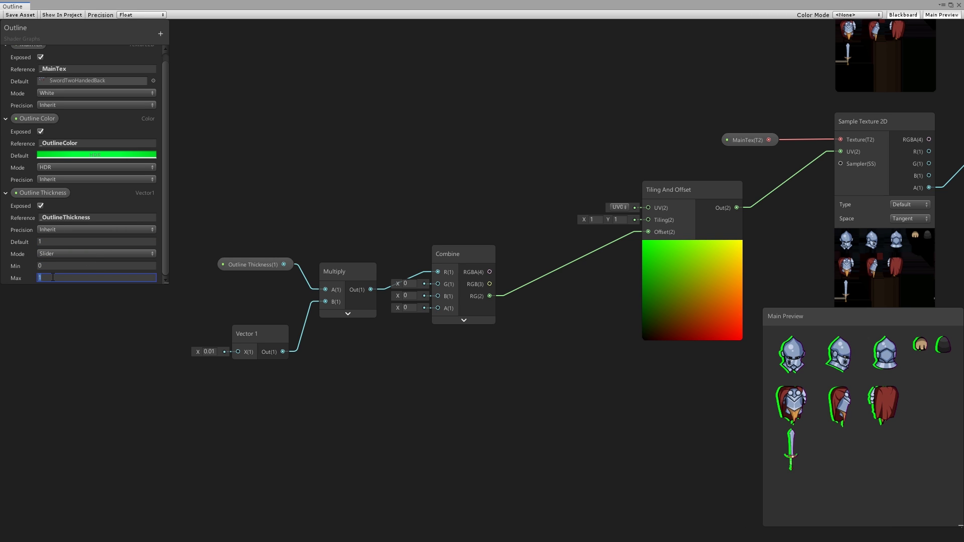
{"action": "type", "text": "3"}
{"action": "key", "text": "Return"}
Test Outline Thickness defaults of 2 and 4, raising the slider's maximum to 4, and restore the default to 1.
{"action": "left_click", "coordinate": [49, 241]}
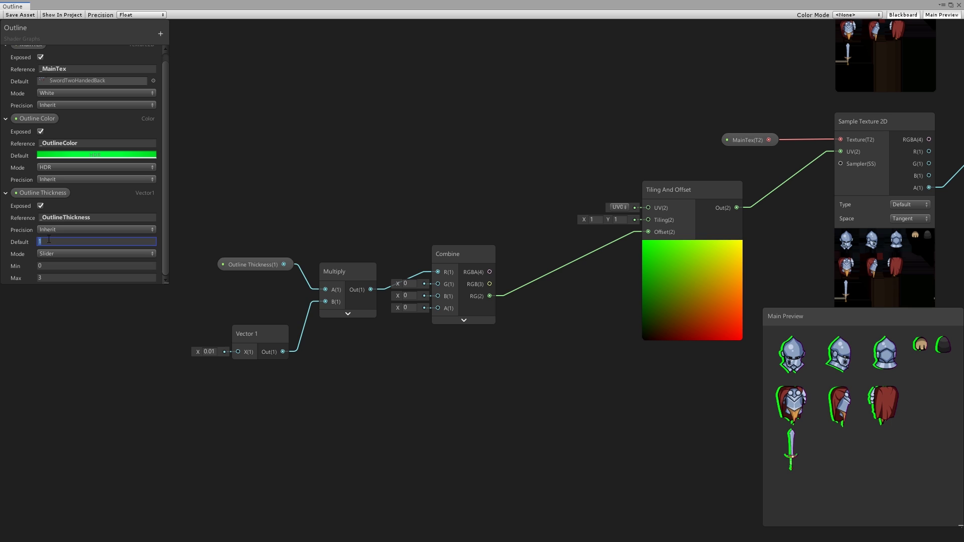
{"action": "key", "text": "Return"}
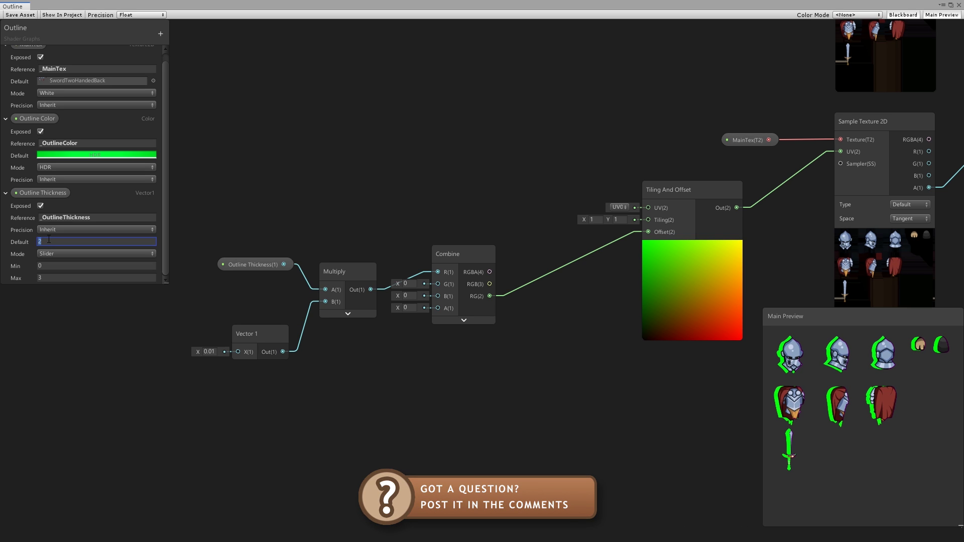
{"action": "key", "text": "BackSpace"}
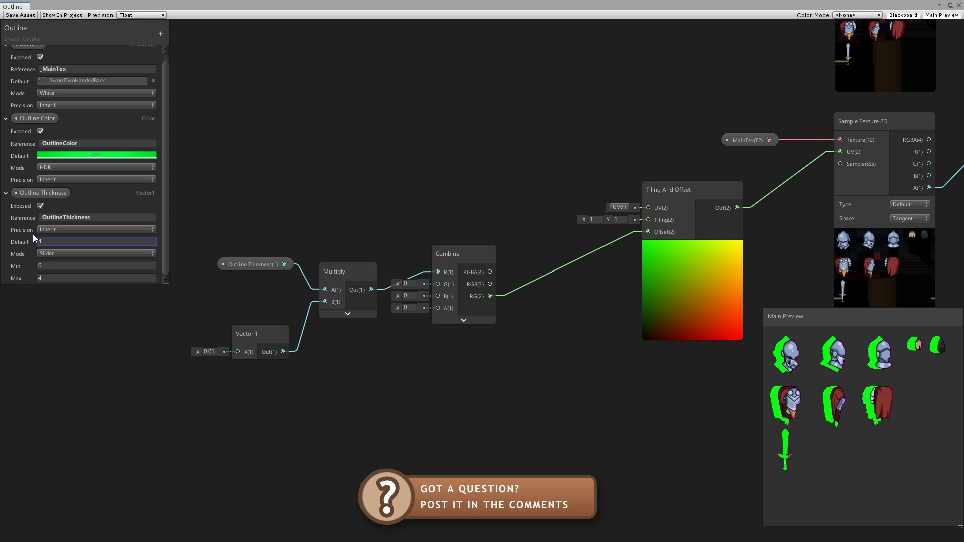
{"action": "type", "text": "1"}
{"action": "left_click", "coordinate": [283, 176]}
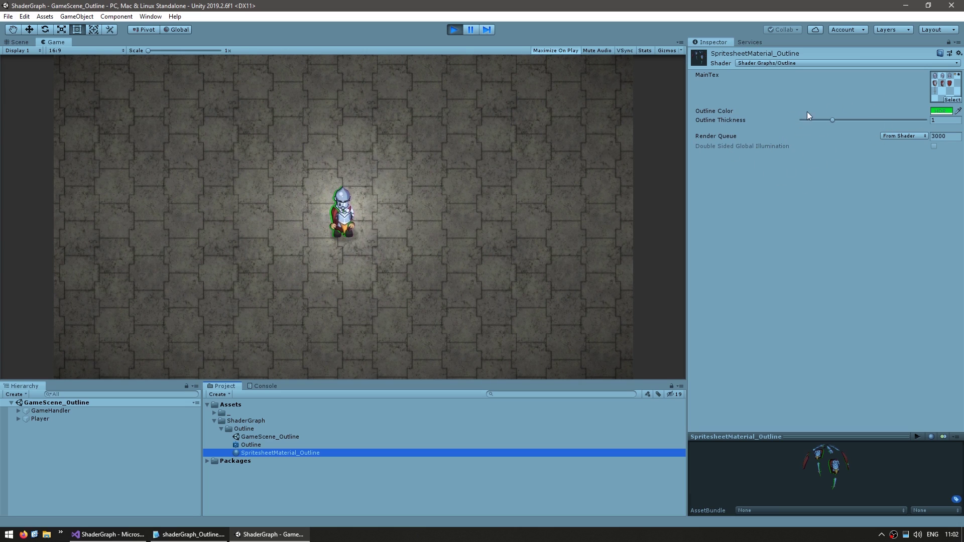
In the main Unity editor, vary SpritesheetMaterial_Outline's Outline Thickness to test the outline on the game character.
{"action": "left_click_drag", "start_coordinate": [832, 121], "coordinate": [861, 115]}
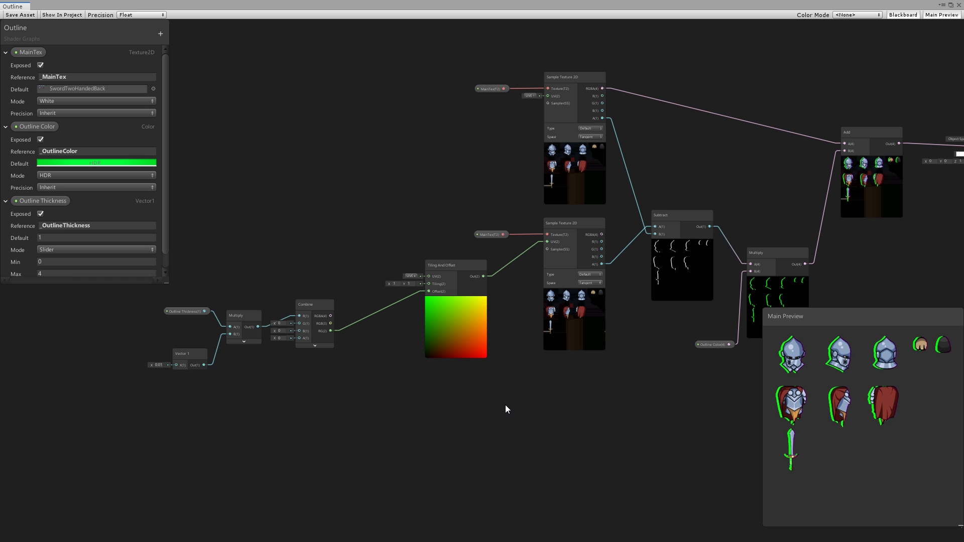
Duplicate the Combine, Tiling And Offset, MainTex and Sample Texture 2D branch below the original, and connect Multiply's output to the new Combine's G input.
{"action": "middle_click_drag", "start_coordinate": [316, 461], "coordinate": [341, 402]}
{"action": "left_click_drag", "start_coordinate": [608, 373], "coordinate": [366, 164]}
{"action": "key", "text": "ctrl+d"}
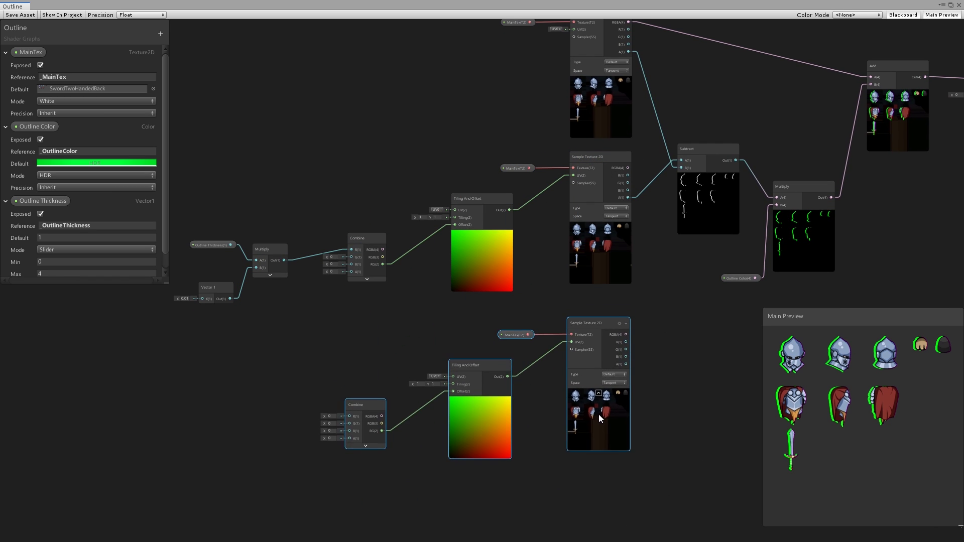
{"action": "scroll", "coordinate": [381, 334], "scroll_direction": "up", "scroll_amount": 2}
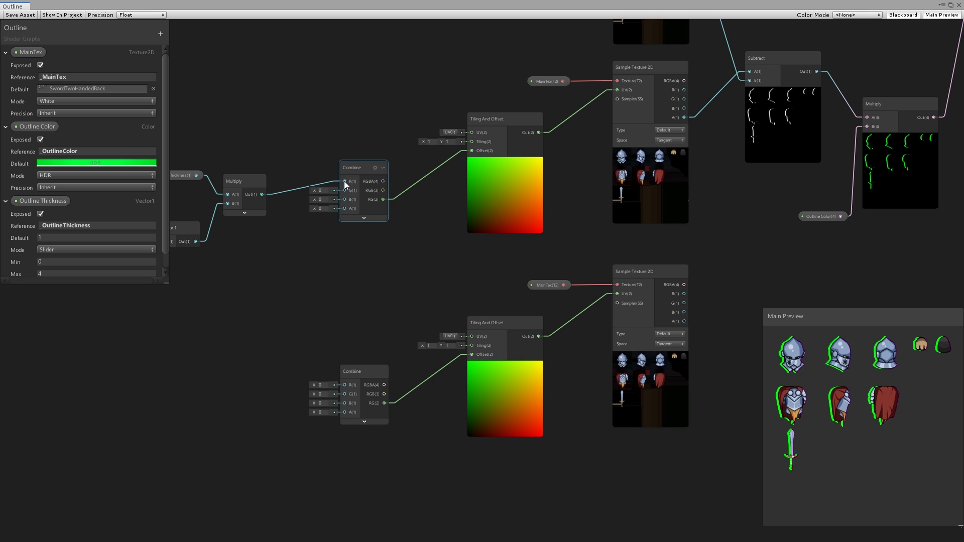
{"action": "left_click_drag", "start_coordinate": [261, 194], "coordinate": [344, 395]}
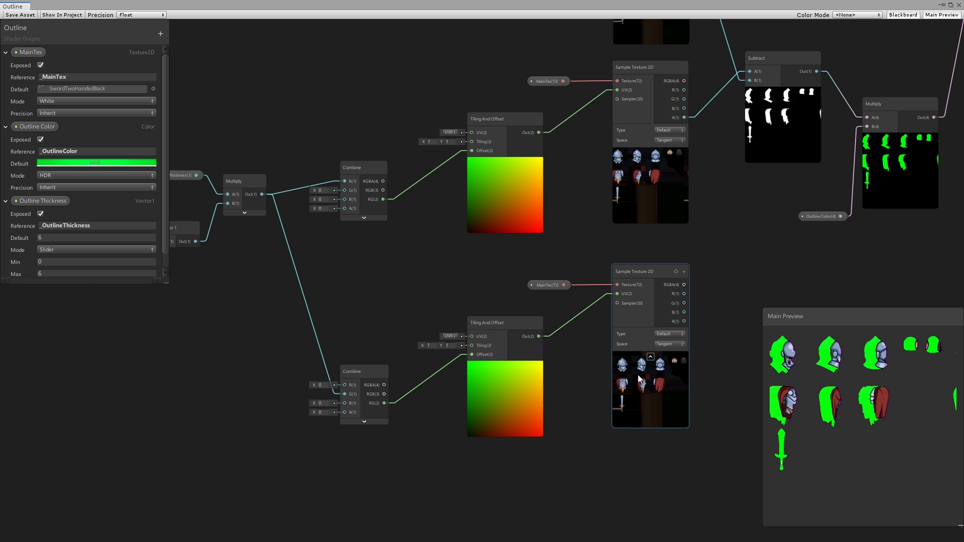
Place an Add node beside the two offset Sample Texture 2D nodes and connect their A outputs to its two inputs.
{"action": "middle_click_drag", "start_coordinate": [583, 247], "coordinate": [528, 359]}
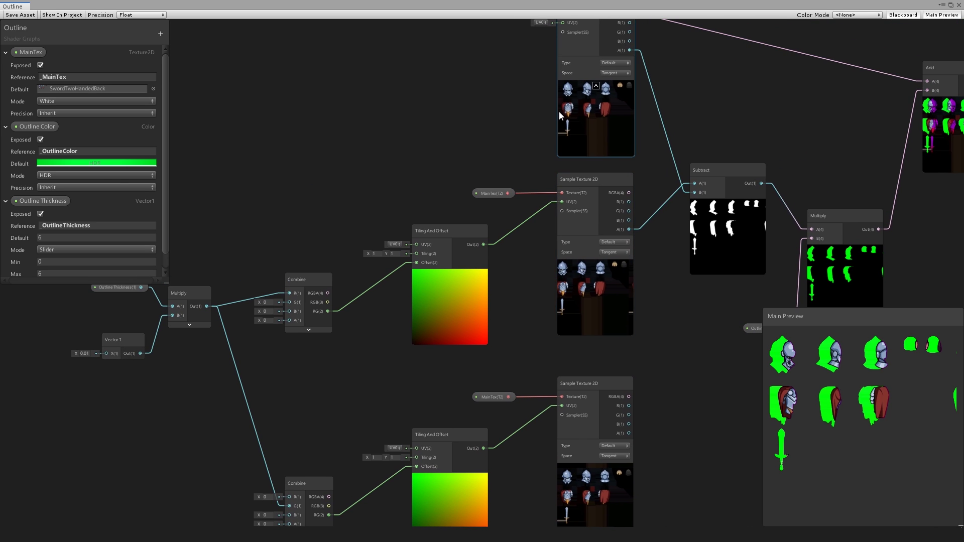
{"action": "middle_click_drag", "start_coordinate": [590, 276], "coordinate": [439, 196]}
{"action": "left_click", "coordinate": [437, 421]}
{"action": "left_click", "coordinate": [535, 358]}
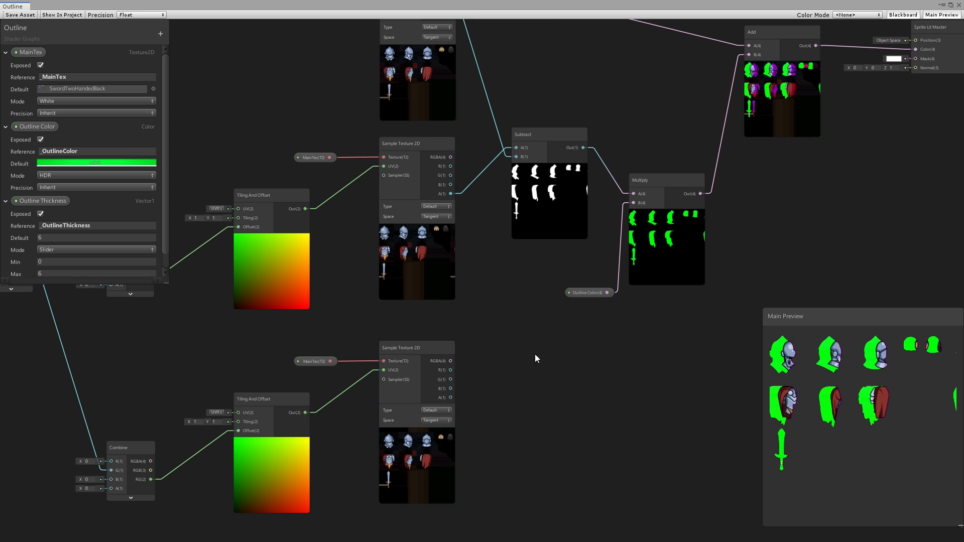
{"action": "middle_click_drag", "start_coordinate": [544, 329], "coordinate": [521, 309]}
{"action": "key", "text": "space"}
{"action": "type", "text": "ad"}
{"action": "key", "text": "Return"}
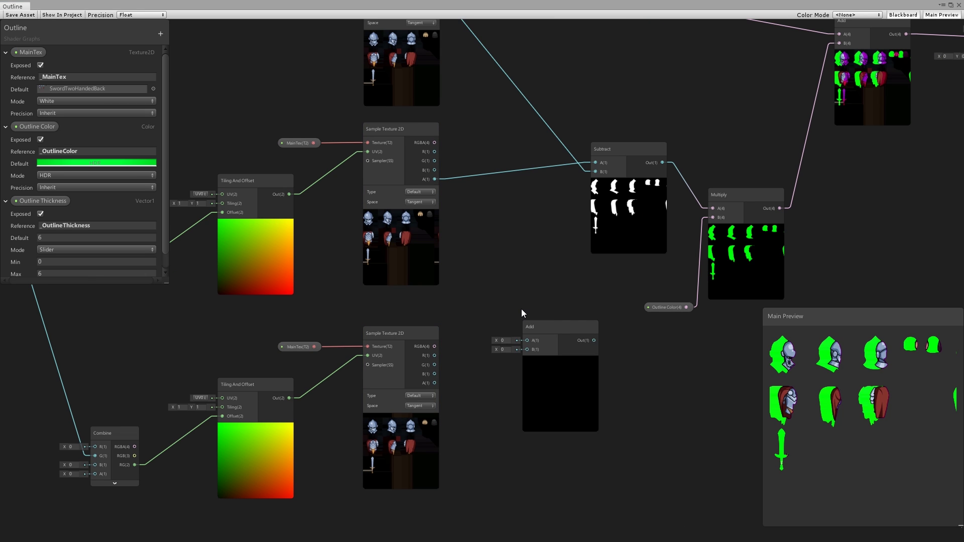
{"action": "left_click_drag", "start_coordinate": [550, 324], "coordinate": [523, 284]}
{"action": "left_click_drag", "start_coordinate": [435, 383], "coordinate": [501, 312]}
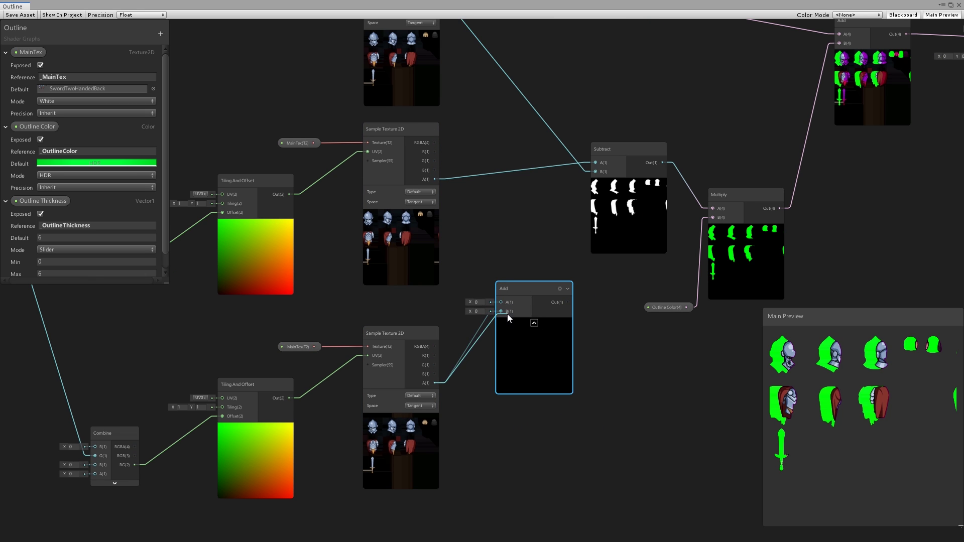
{"action": "left_click_drag", "start_coordinate": [435, 179], "coordinate": [501, 302]}
Connect the new Add node's output to Subtract's A input in place of the direct texture alpha link.
{"action": "scroll", "coordinate": [489, 346], "scroll_direction": "up", "scroll_amount": 2}
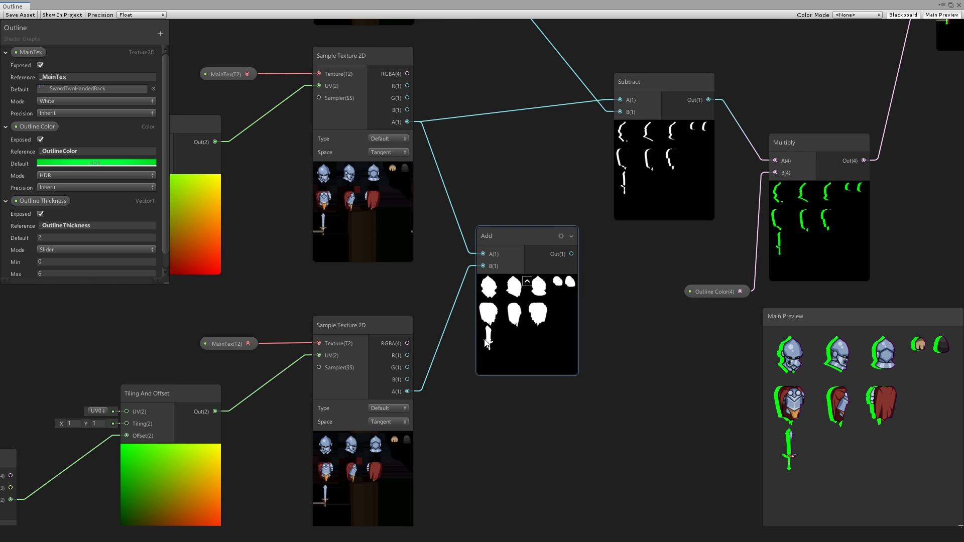
{"action": "scroll", "coordinate": [606, 294], "scroll_direction": "down", "scroll_amount": 1}
{"action": "middle_click_drag", "start_coordinate": [607, 294], "coordinate": [475, 340]}
{"action": "left_click_drag", "start_coordinate": [472, 338], "coordinate": [460, 354]}
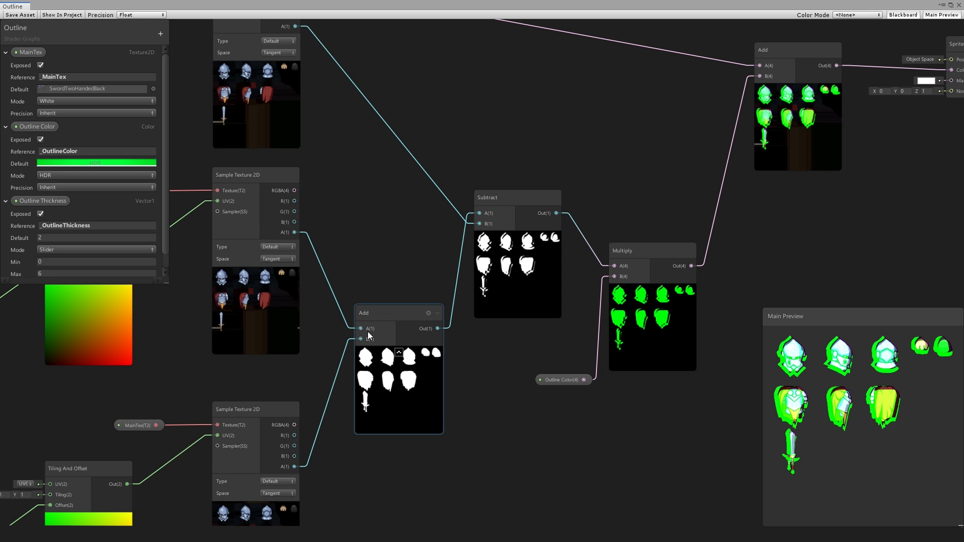
Make room before Subtract and insert a Clamp node between the new Add node's output and Subtract's A input.
{"action": "left_click_drag", "start_coordinate": [472, 189], "coordinate": [472, 189]}
{"action": "left_click_drag", "start_coordinate": [502, 197], "coordinate": [616, 198]}
{"action": "key", "text": "space"}
{"action": "type", "text": "cla"}
{"action": "key", "text": "Return"}
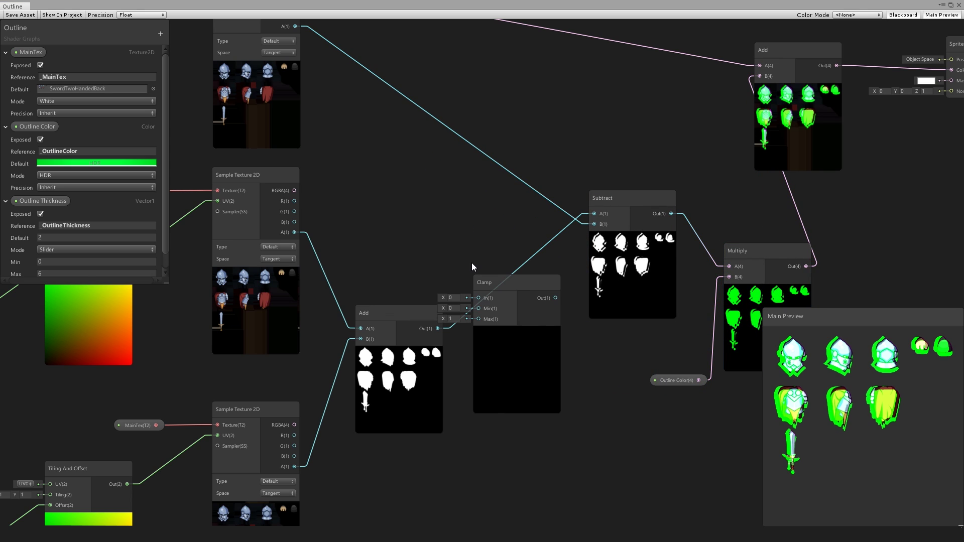
{"action": "left_click_drag", "start_coordinate": [389, 321], "coordinate": [478, 298]}
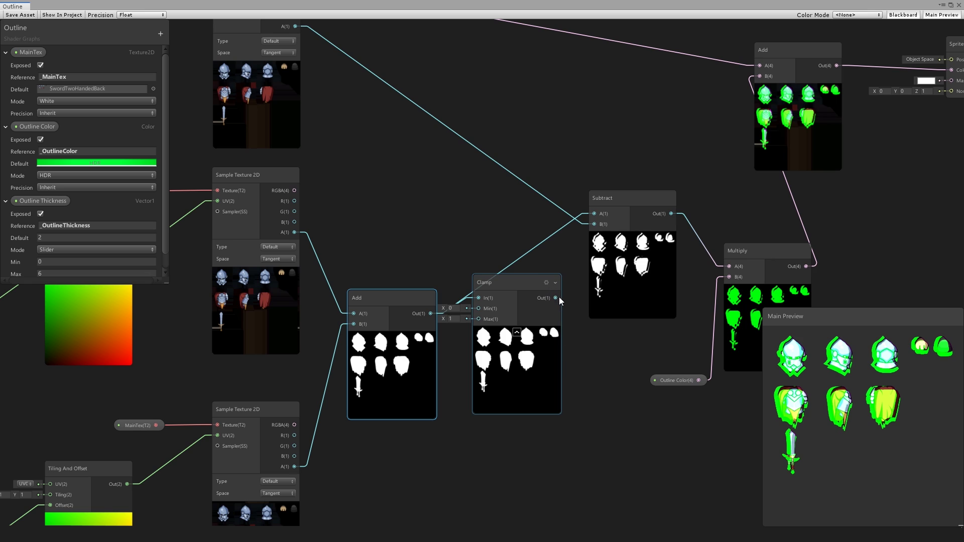
{"action": "left_click_drag", "start_coordinate": [556, 297], "coordinate": [594, 213]}
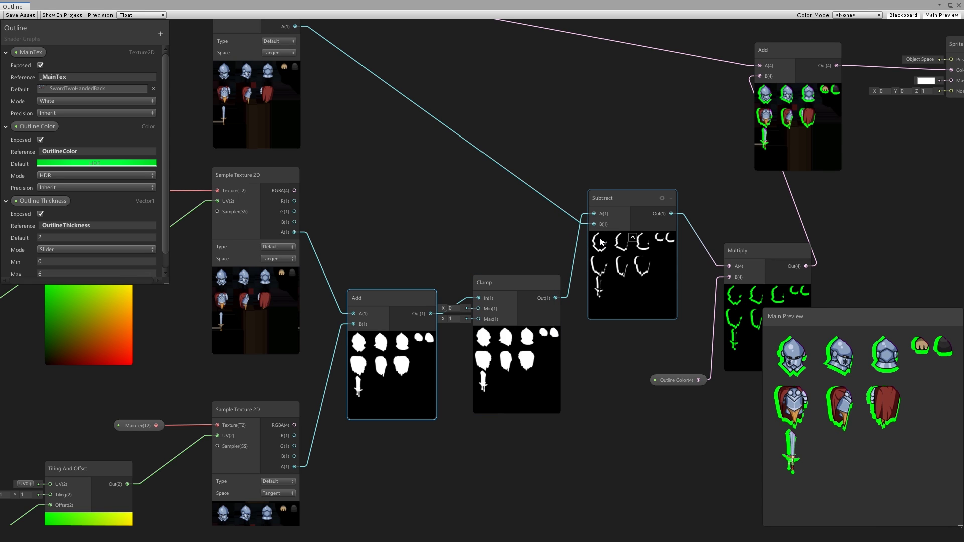
{"action": "scroll", "coordinate": [567, 243], "scroll_direction": "down", "scroll_amount": 5}
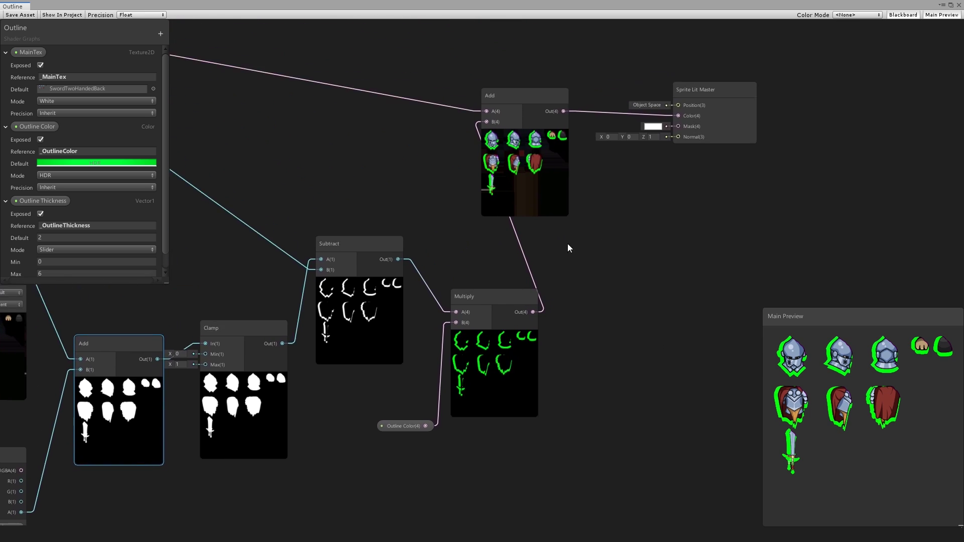
{"action": "scroll", "coordinate": [731, 163], "scroll_direction": "down", "scroll_amount": 3}
{"action": "scroll", "coordinate": [444, 258], "scroll_direction": "up", "scroll_amount": 3}
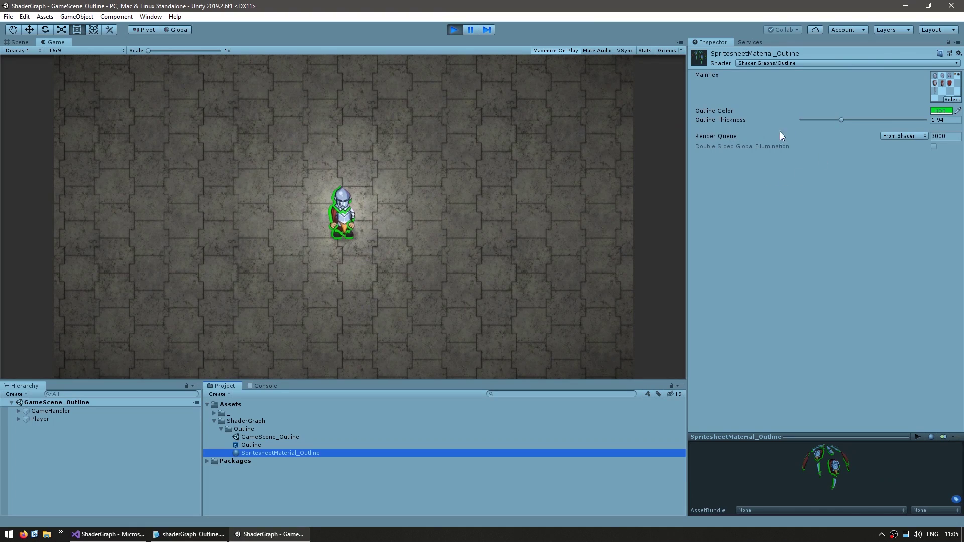
In the main Unity editor, set SpritesheetMaterial_Outline's Outline Thickness to 1.13 and its Outline Color to RGB 0, 151, 255 with raised HDR intensity.
{"action": "mouse_move", "coordinate": [825, 121]}
{"action": "left_mouse_down"}
{"action": "mouse_move", "coordinate": [863, 120]}
{"action": "mouse_move", "coordinate": [816, 122]}
{"action": "mouse_move", "coordinate": [849, 123]}
{"action": "mouse_move", "coordinate": [824, 130]}
{"action": "left_mouse_up"}
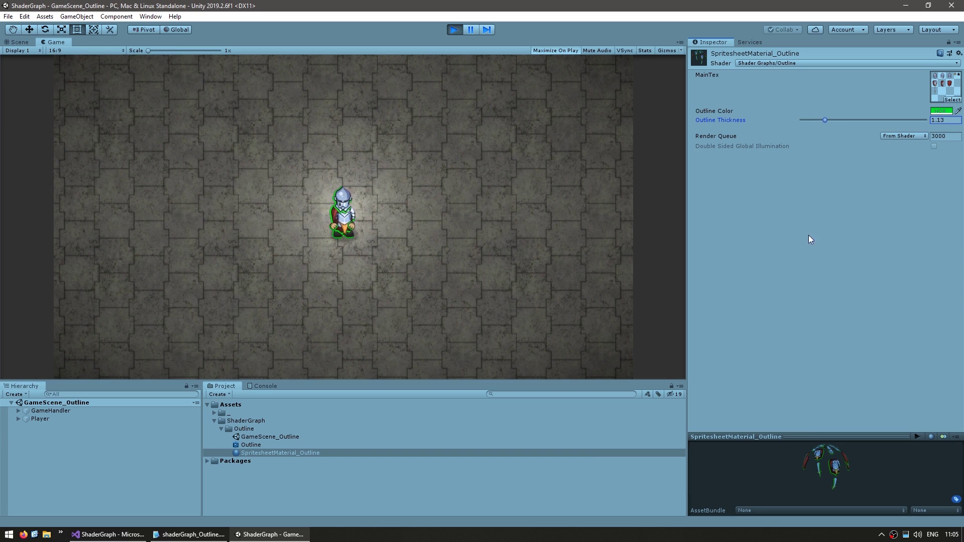
{"action": "left_click", "coordinate": [940, 111]}
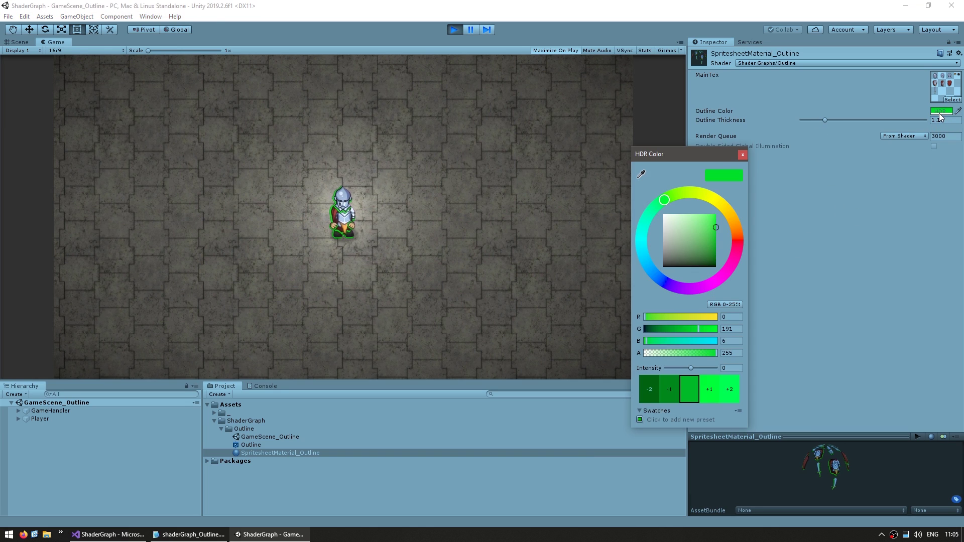
{"action": "left_click", "coordinate": [642, 256]}
{"action": "left_click_drag", "start_coordinate": [708, 226], "coordinate": [719, 211]}
{"action": "left_click", "coordinate": [709, 391]}
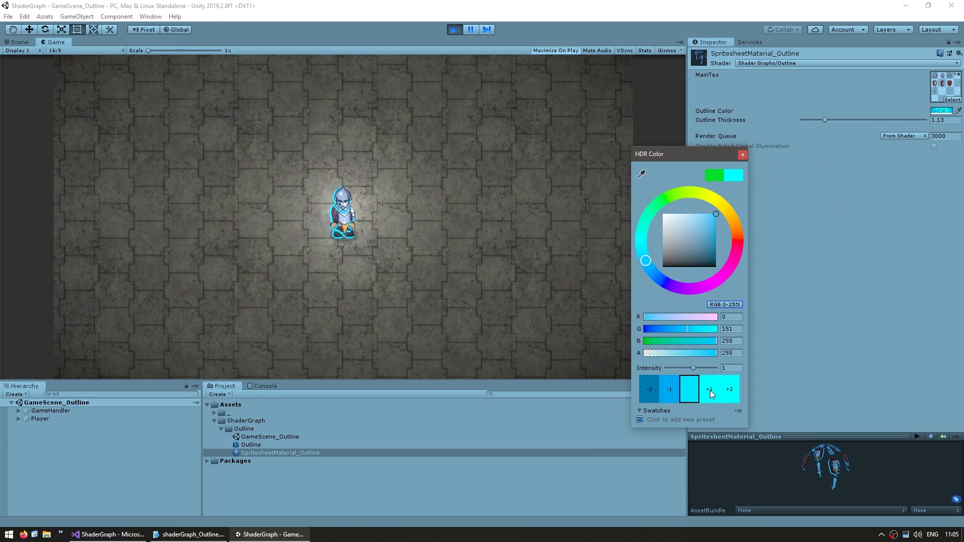
{"action": "left_click", "coordinate": [709, 392]}
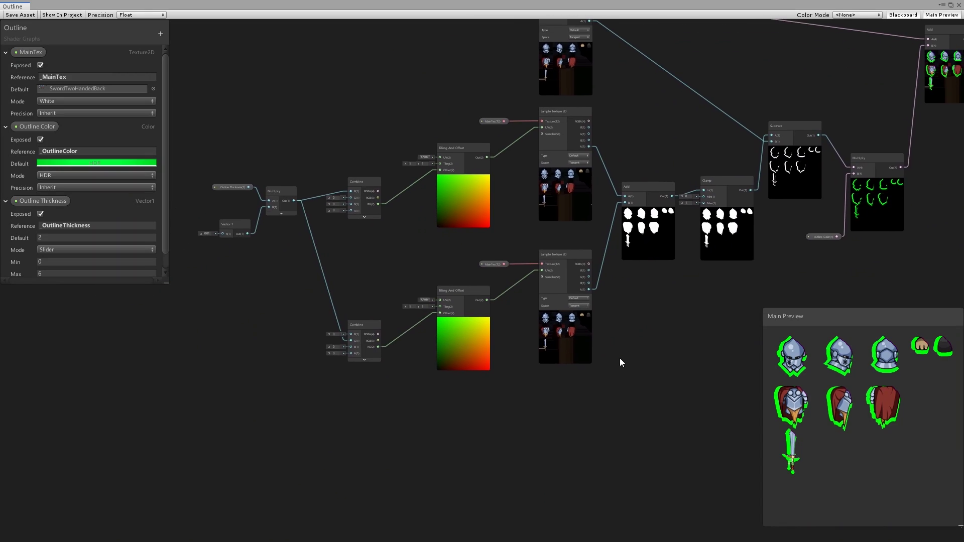
Duplicate the two offset texture branches together with their Add node and place the copies below the originals.
{"action": "middle_click_drag", "start_coordinate": [620, 357], "coordinate": [599, 375]}
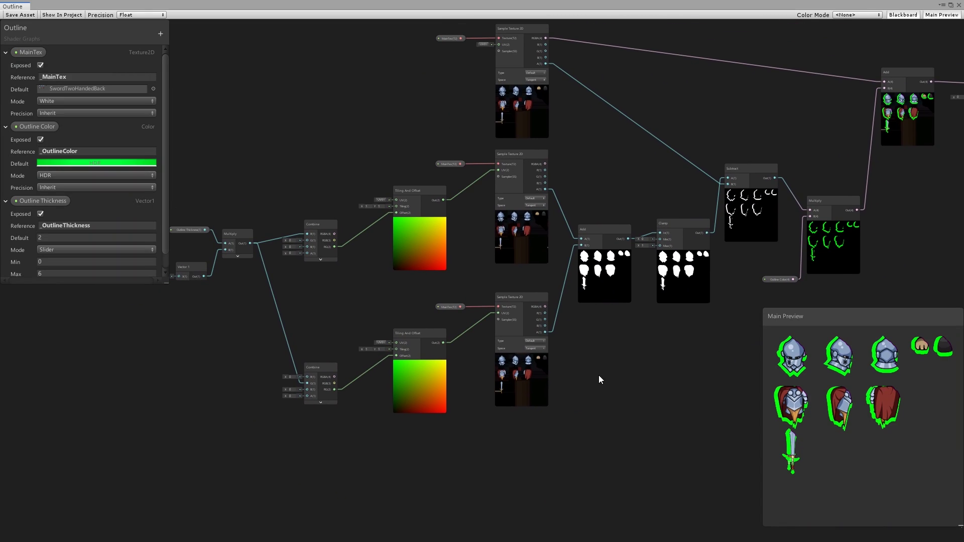
{"action": "left_click_drag", "start_coordinate": [408, 155], "coordinate": [409, 174]}
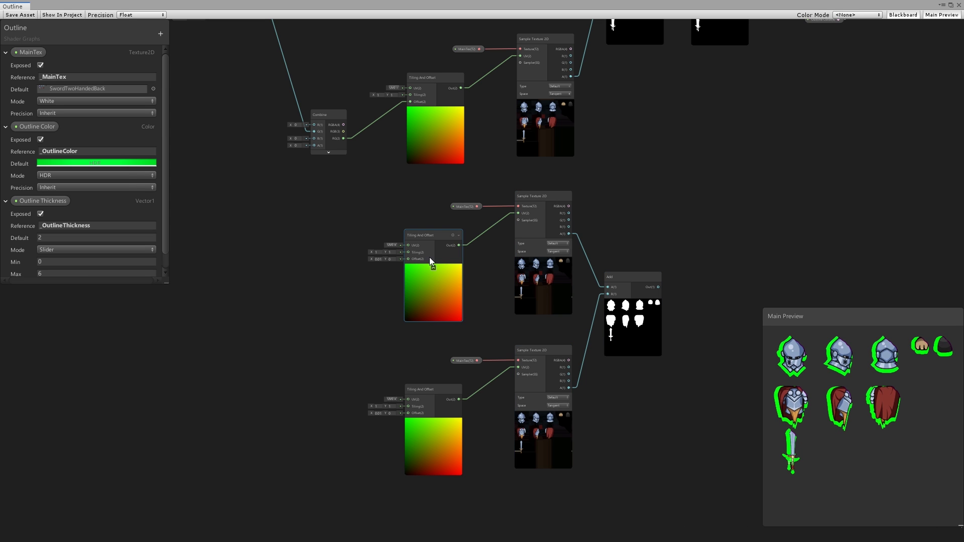
{"action": "scroll", "coordinate": [358, 280], "scroll_direction": "up", "scroll_amount": 2}
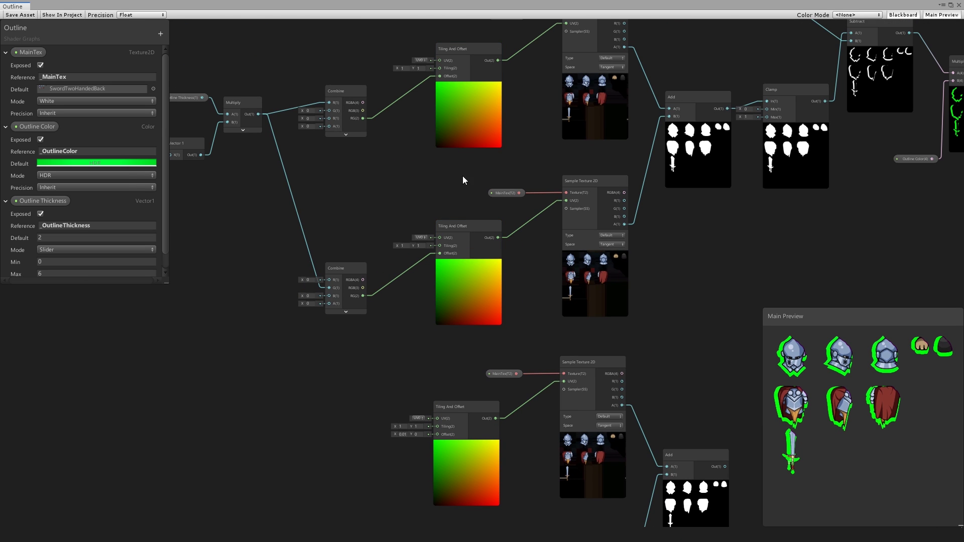
Create a Negate node that takes the upper Combine's RG output and feeds the third Tiling And Offset node's Offset input.
{"action": "middle_click_drag", "start_coordinate": [338, 398], "coordinate": [353, 355]}
{"action": "key", "text": "space"}
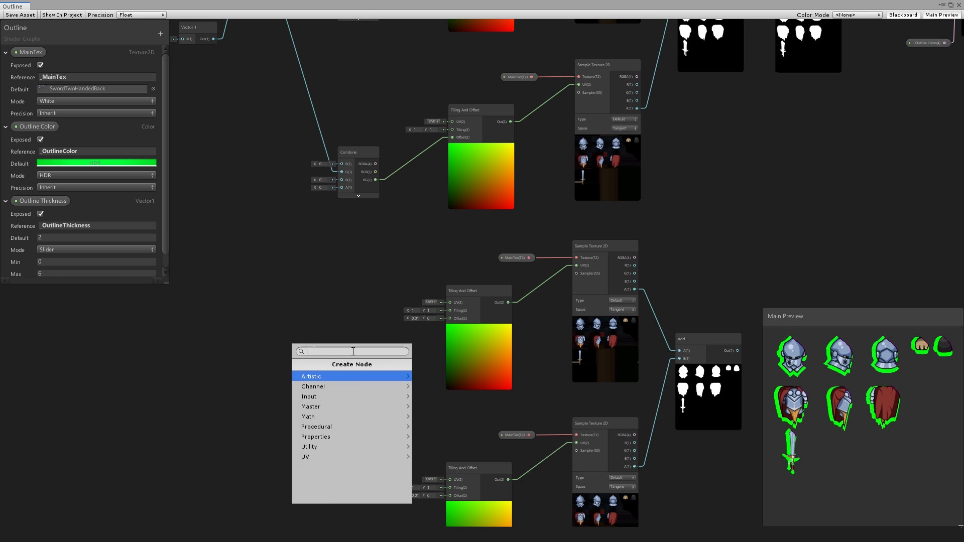
{"action": "type", "text": "neg"}
{"action": "key", "text": "Return"}
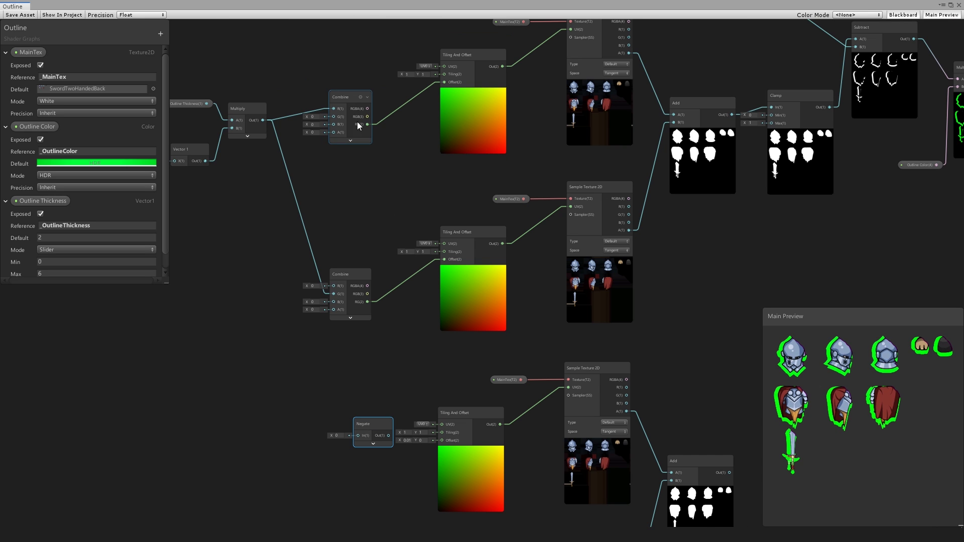
{"action": "left_click_drag", "start_coordinate": [367, 124], "coordinate": [358, 435]}
{"action": "middle_click_drag", "start_coordinate": [399, 319], "coordinate": [377, 266]}
{"action": "left_click_drag", "start_coordinate": [362, 351], "coordinate": [415, 354]}
Create a second Negate node linking the lower Combine's RG output to the fourth Tiling And Offset node's Offset input.
{"action": "middle_click_drag", "start_coordinate": [378, 298], "coordinate": [420, 202]}
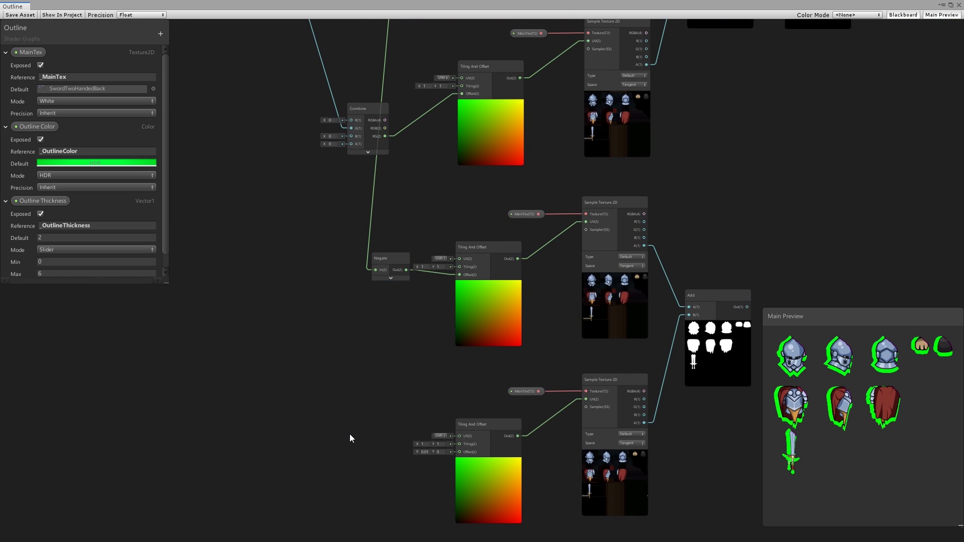
{"action": "key", "text": "space"}
{"action": "type", "text": "neg"}
{"action": "key", "text": "Return"}
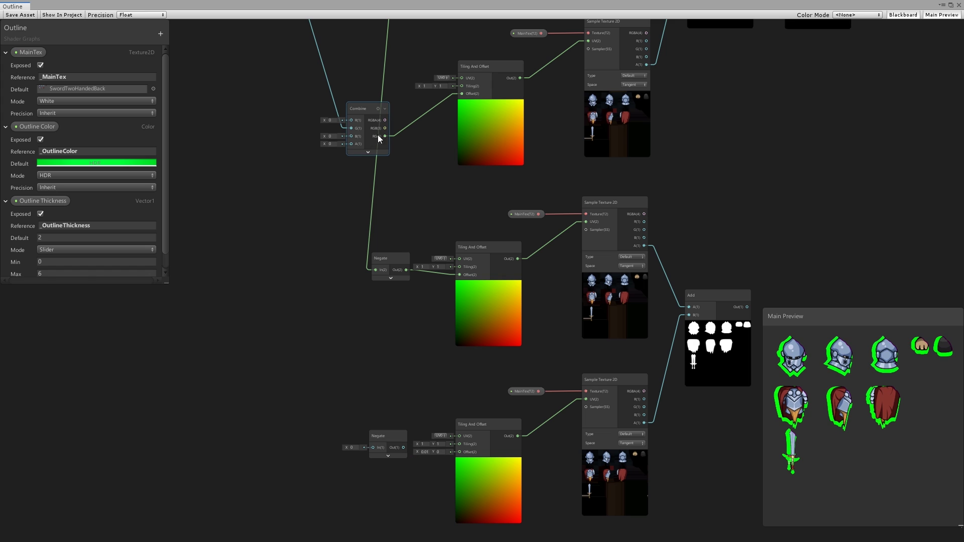
{"action": "left_click_drag", "start_coordinate": [385, 136], "coordinate": [460, 451]}
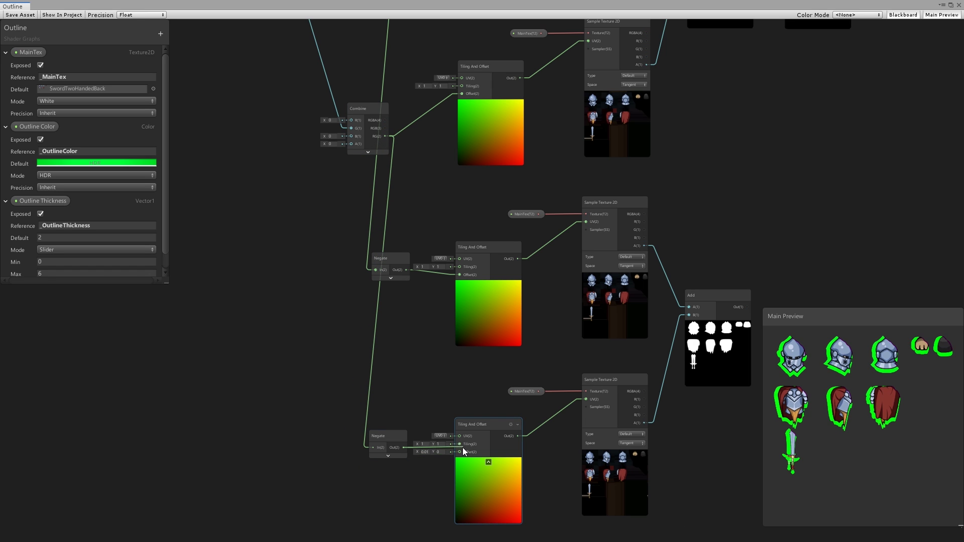
Create another Add node and place it below Clamp, between the two Add nodes that sum the texture branches.
{"action": "middle_click_drag", "start_coordinate": [438, 348], "coordinate": [321, 379]}
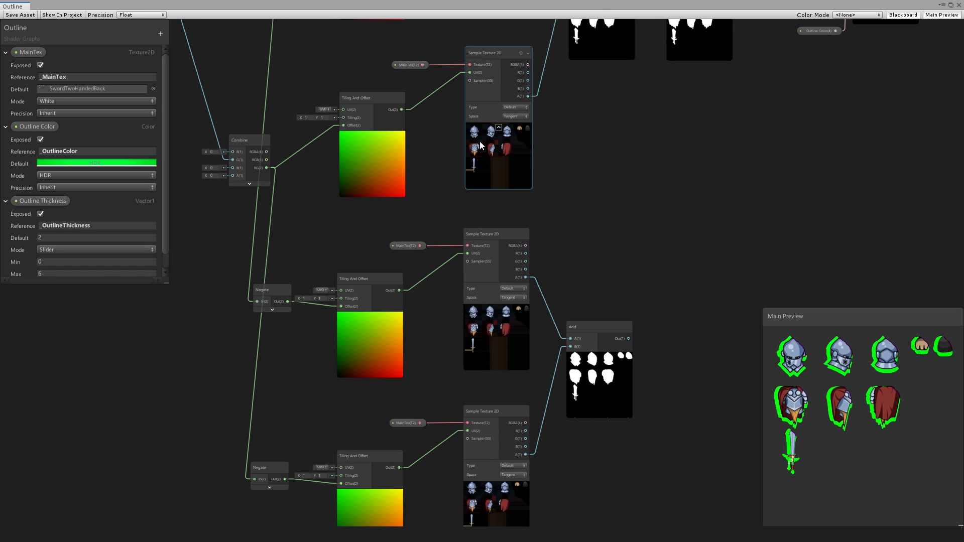
{"action": "scroll", "coordinate": [407, 394], "scroll_direction": "down", "scroll_amount": 2}
{"action": "middle_click_drag", "start_coordinate": [535, 136], "coordinate": [418, 203]}
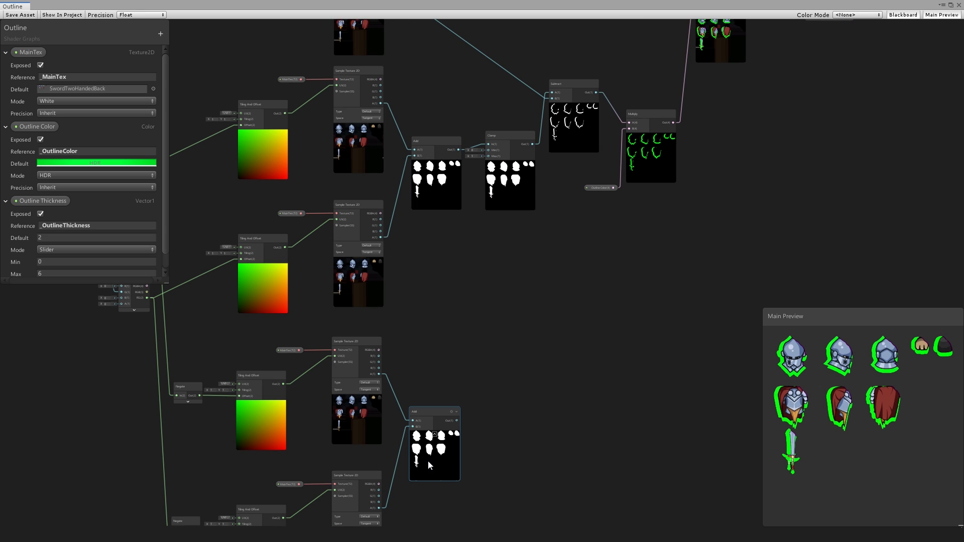
{"action": "middle_click_drag", "start_coordinate": [446, 307], "coordinate": [423, 293]}
{"action": "key", "text": "space"}
{"action": "type", "text": "ad"}
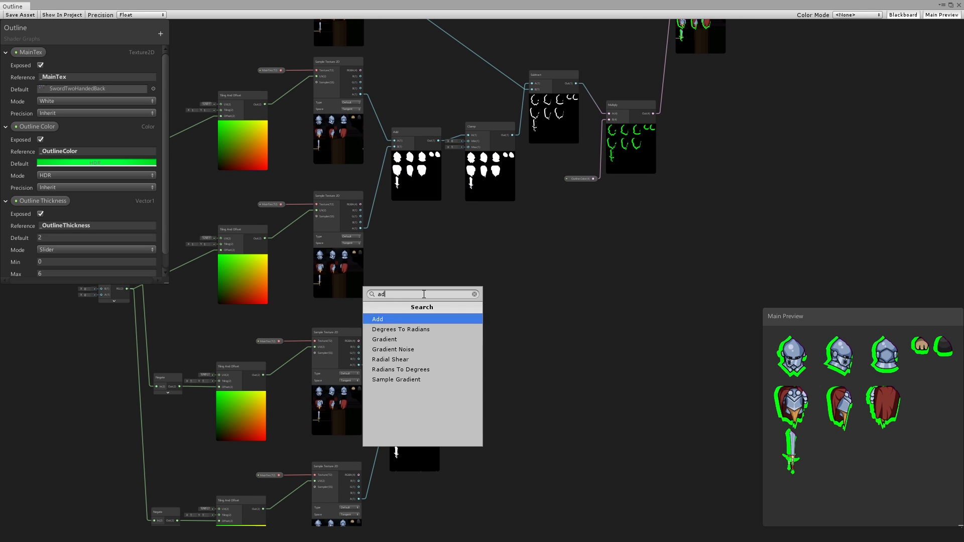
{"action": "key", "text": "Return"}
{"action": "left_click_drag", "start_coordinate": [452, 308], "coordinate": [490, 286]}
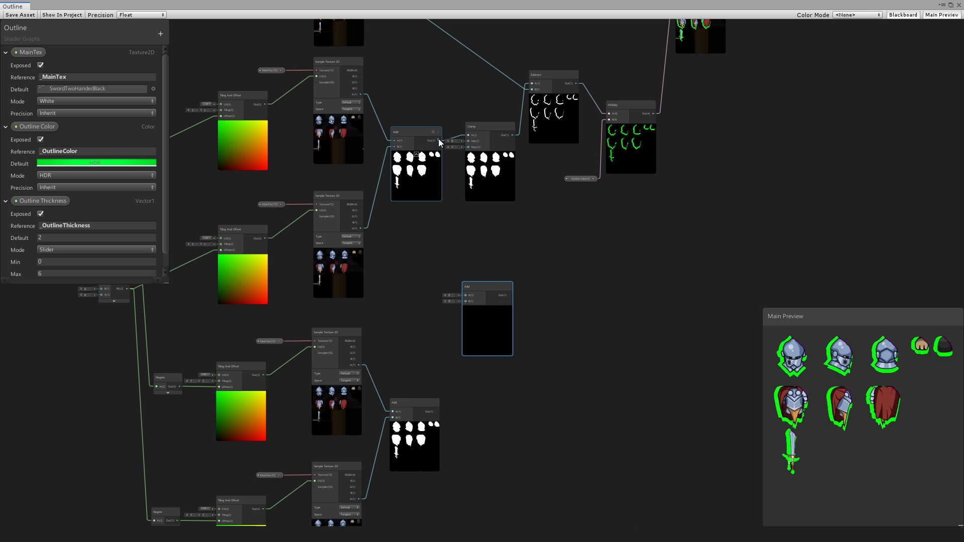
Connect the outputs of the upper and lower branch Add nodes to the new Add node's A and B inputs.
{"action": "left_click_drag", "start_coordinate": [438, 141], "coordinate": [465, 296]}
{"action": "left_click_drag", "start_coordinate": [402, 402], "coordinate": [411, 371]}
{"action": "left_click_drag", "start_coordinate": [446, 380], "coordinate": [465, 301]}
{"action": "left_click_drag", "start_coordinate": [410, 374], "coordinate": [403, 403]}
Connect the combining Add node's output to Clamp's In input, replacing the direct link from the upper branch.
{"action": "scroll", "coordinate": [403, 403], "scroll_direction": "up", "scroll_amount": 5}
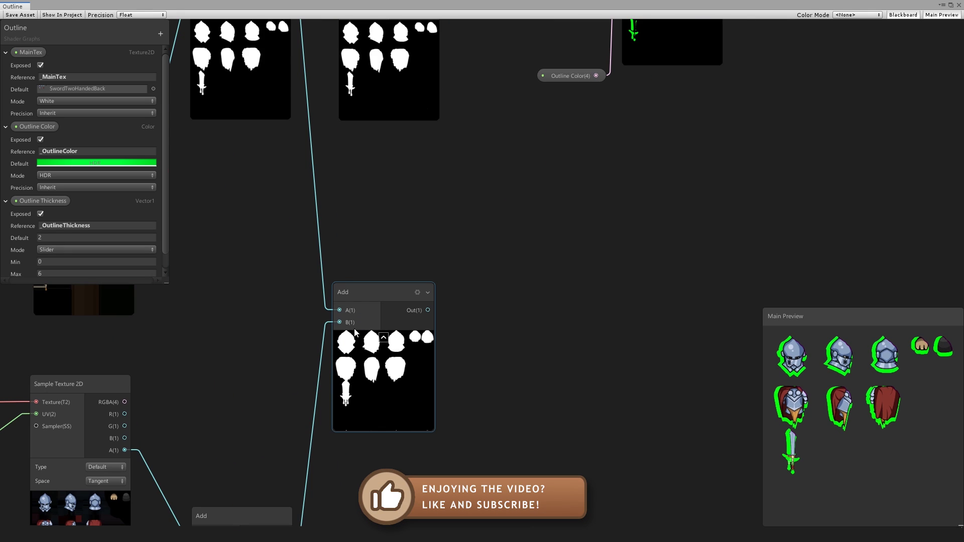
{"action": "scroll", "coordinate": [364, 318], "scroll_direction": "down", "scroll_amount": 5}
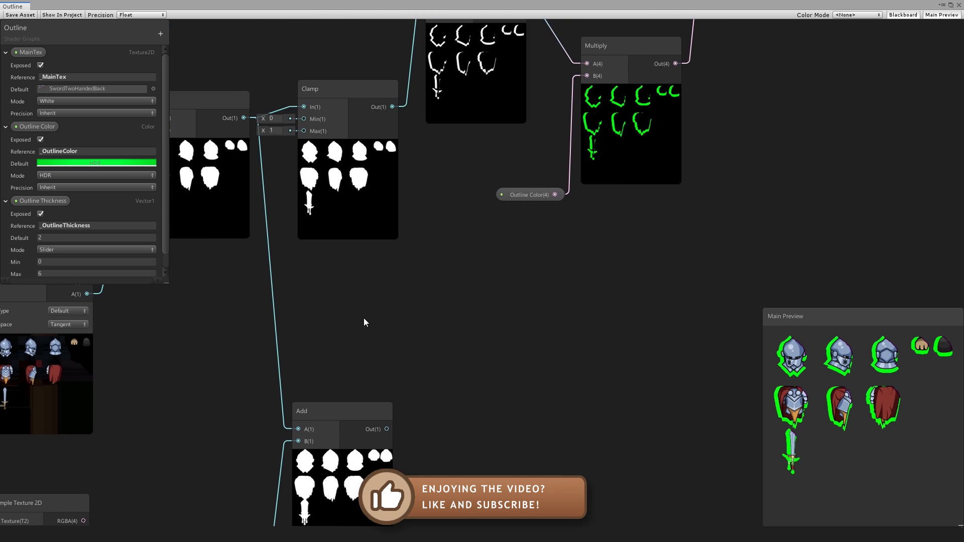
{"action": "left_click_drag", "start_coordinate": [376, 380], "coordinate": [323, 192]}
{"action": "middle_click_drag", "start_coordinate": [455, 259], "coordinate": [321, 346]}
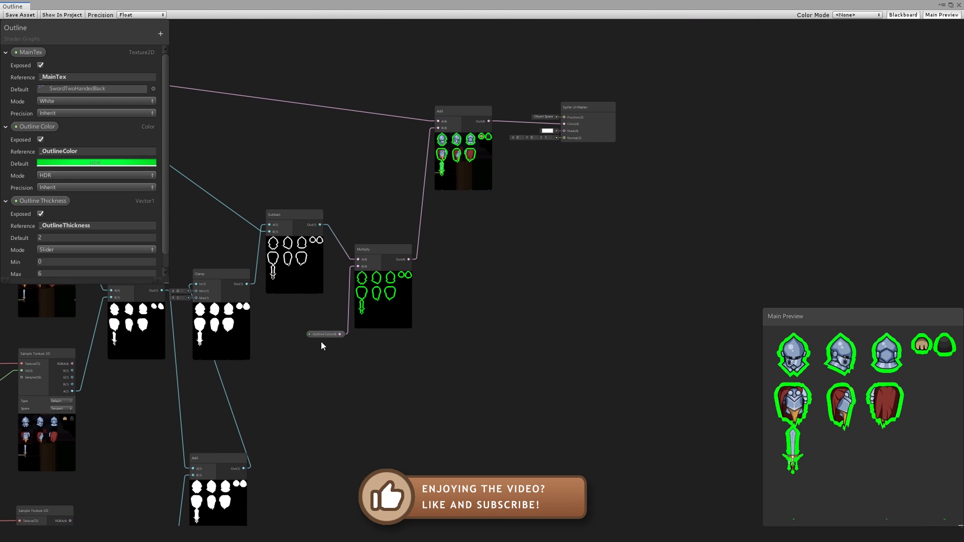
{"action": "scroll", "coordinate": [468, 370], "scroll_direction": "down", "scroll_amount": 2}
{"action": "scroll", "coordinate": [641, 380], "scroll_direction": "down", "scroll_amount": 3}
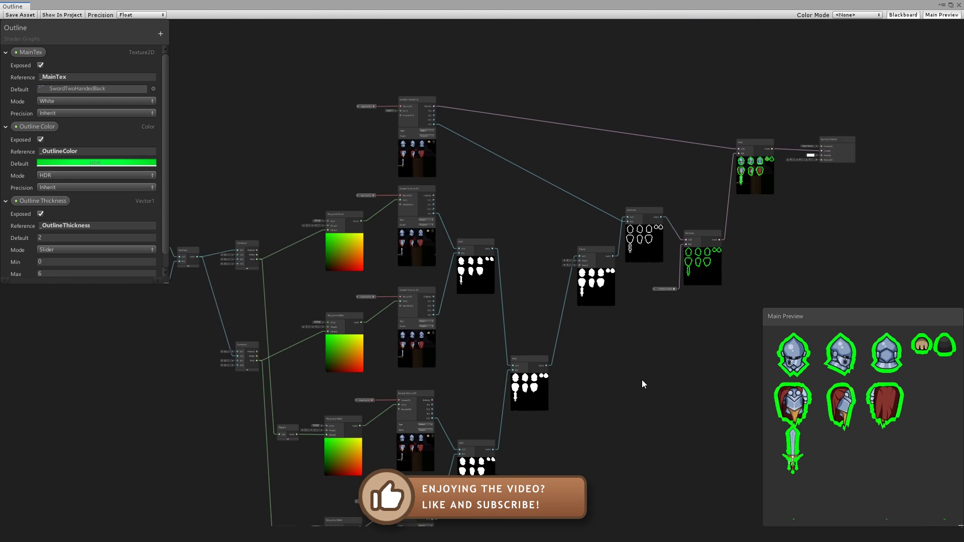
{"action": "middle_click_drag", "start_coordinate": [642, 380], "coordinate": [702, 399]}
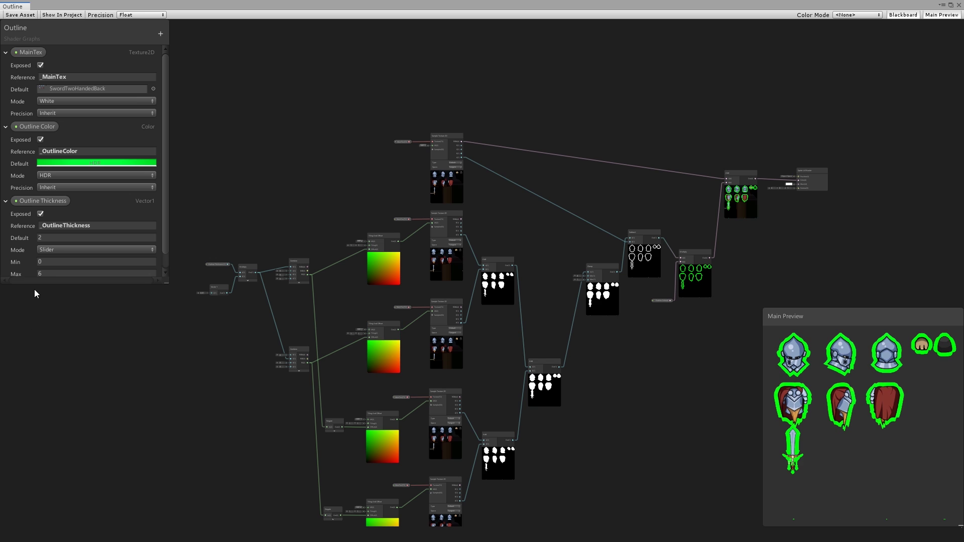
Set the default value of the Outline Thickness property to 1.
{"action": "double_click", "coordinate": [75, 237]}
{"action": "type", "text": "1"}
{"action": "key", "text": "Return"}
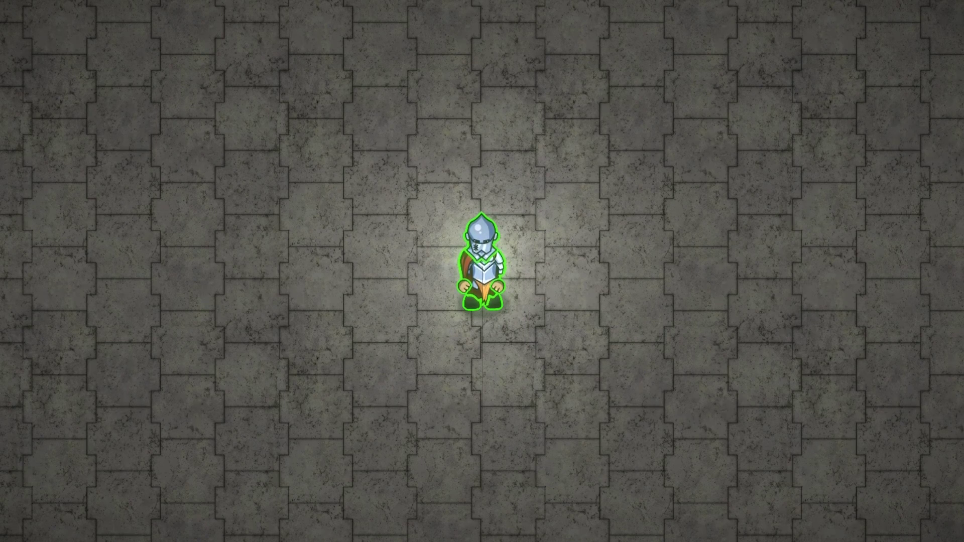
{"action": "mouse_move", "coordinate": [763, 187]}
{"action": "left_mouse_down"}
{"action": "mouse_move", "coordinate": [809, 192]}
{"action": "mouse_move", "coordinate": [692, 190]}
{"action": "mouse_move", "coordinate": [679, 110]}
{"action": "mouse_move", "coordinate": [415, 300]}
{"action": "mouse_move", "coordinate": [515, 196]}
{"action": "mouse_move", "coordinate": [522, 223]}
{"action": "mouse_move", "coordinate": [705, 215]}
{"action": "mouse_move", "coordinate": [790, 190]}
{"action": "mouse_move", "coordinate": [715, 158]}
{"action": "left_mouse_up"}
{"action": "left_click", "coordinate": [885, 175]}
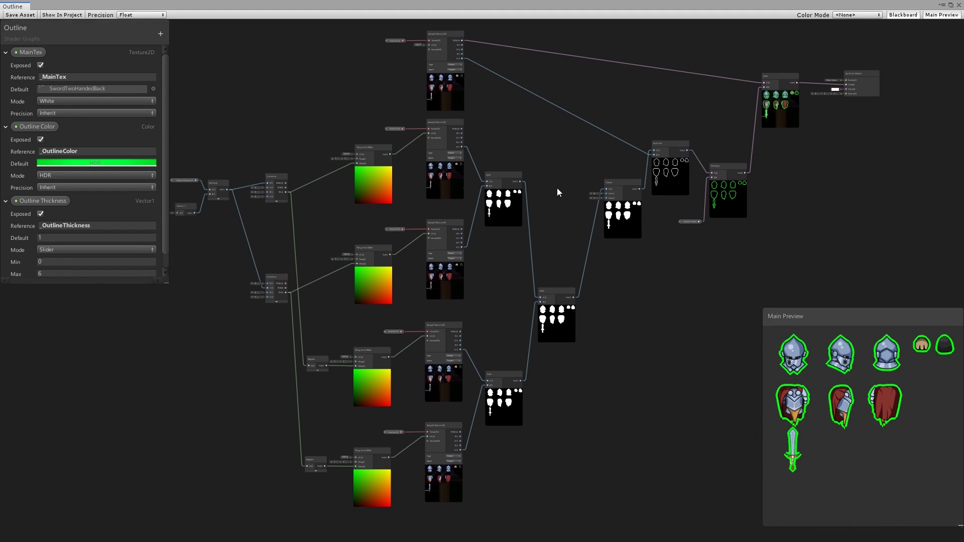
{"action": "left_click", "coordinate": [461, 354]}
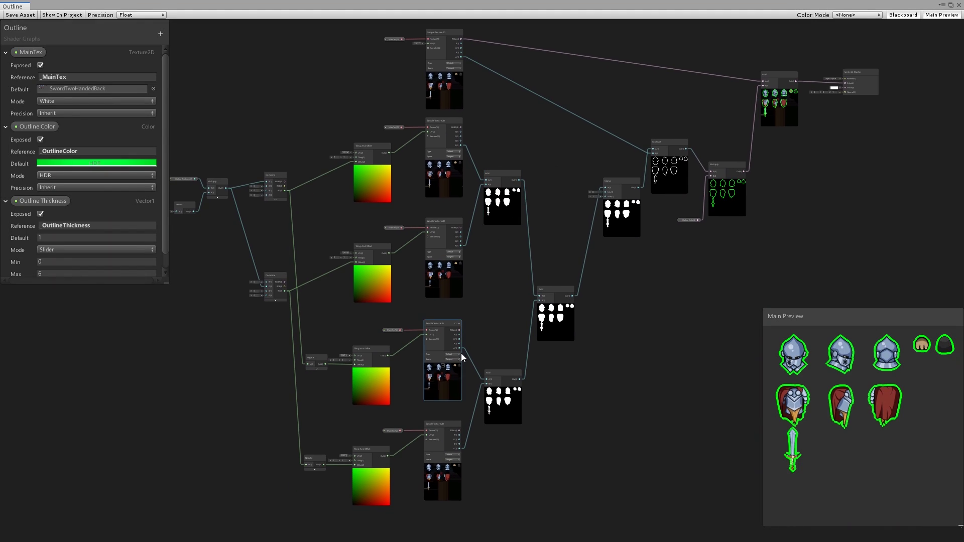
{"action": "left_click", "coordinate": [462, 342]}
{"action": "left_click", "coordinate": [463, 245]}
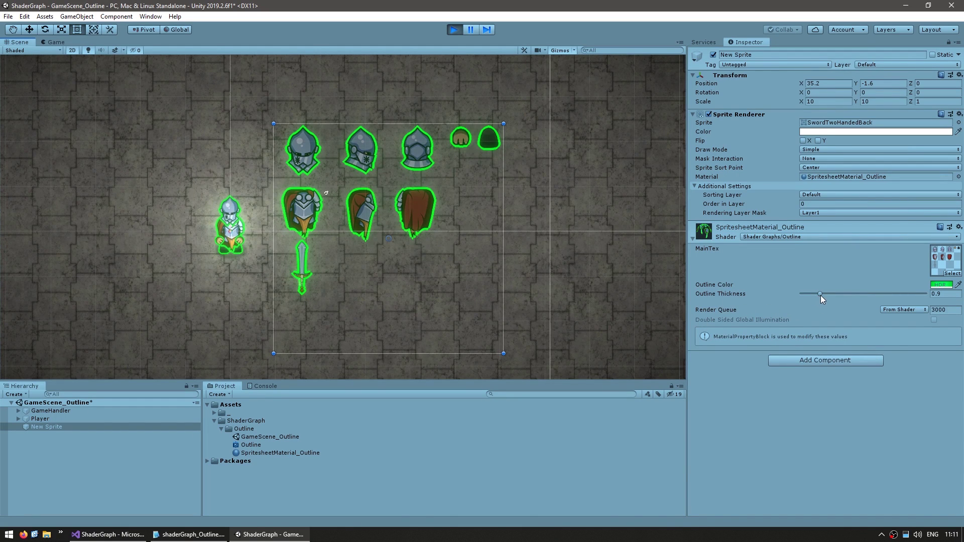
Increase the Outline Thickness of SpritesheetMaterial_Outline with its slider while the game is running.
{"action": "left_click_drag", "start_coordinate": [820, 295], "coordinate": [867, 294]}
{"action": "scroll", "coordinate": [289, 272], "scroll_direction": "up", "scroll_amount": 10}
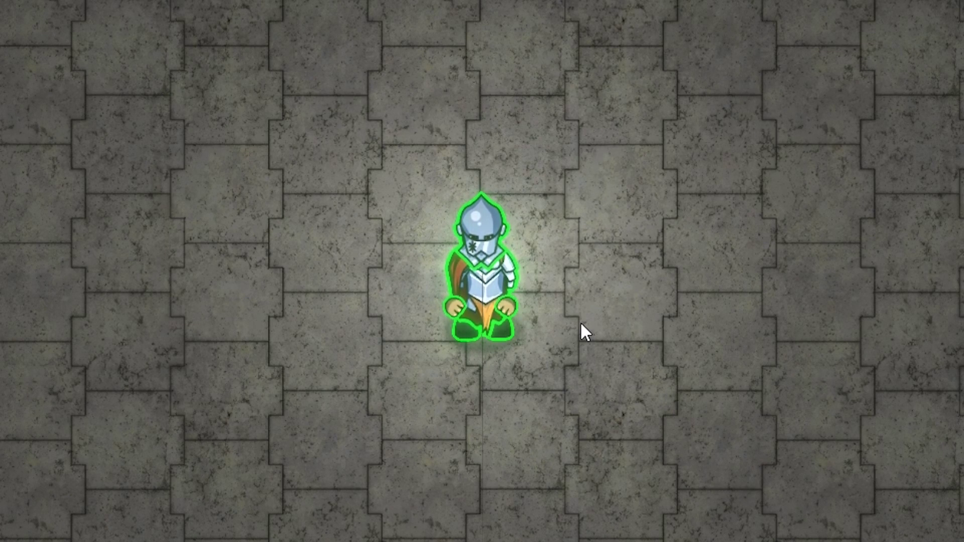
Walk the player character in all directions in the running game to examine the outline on every animated body part.
{"action": "key", "text": "w"}
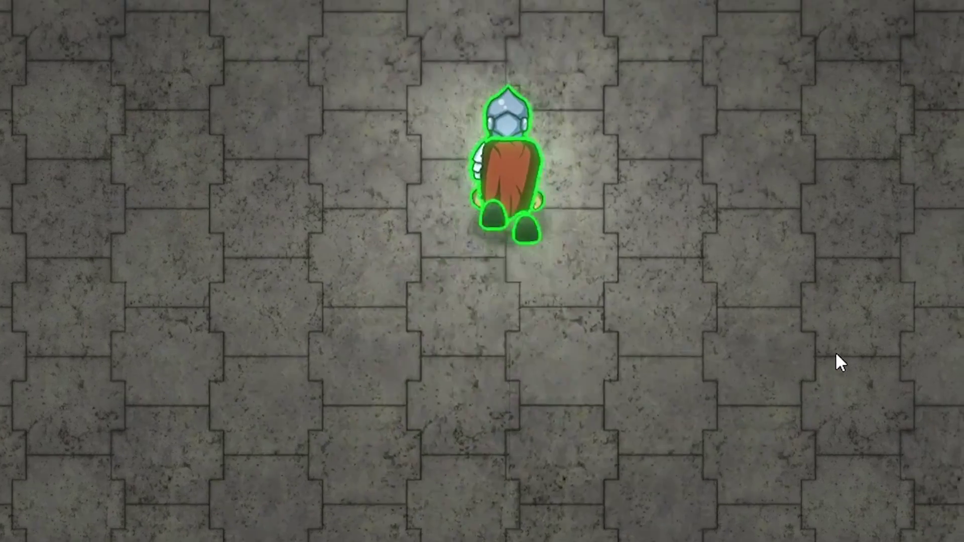
{"action": "key", "text": "a"}
{"action": "key", "text": "s"}
{"action": "key", "text": "d"}
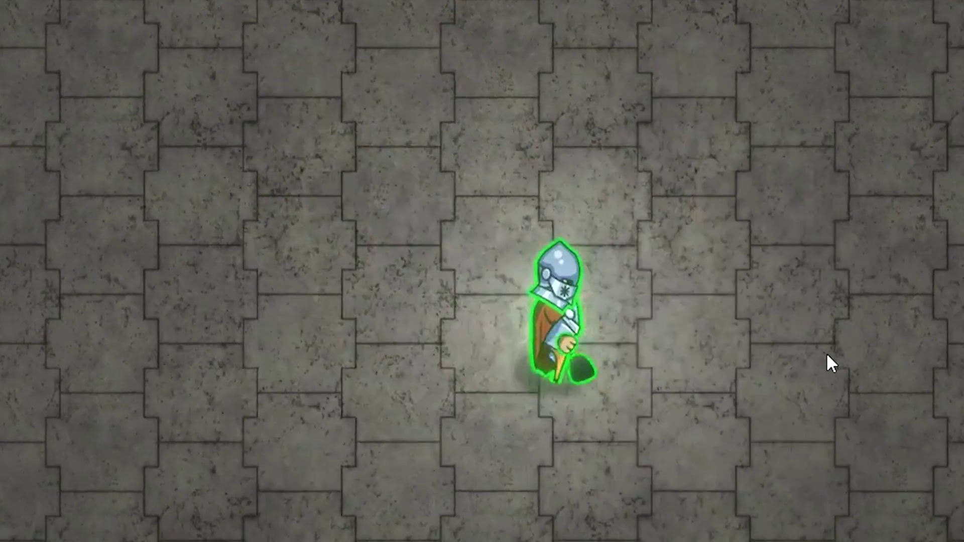
{"action": "key", "text": "s"}
{"action": "key", "text": "d"}
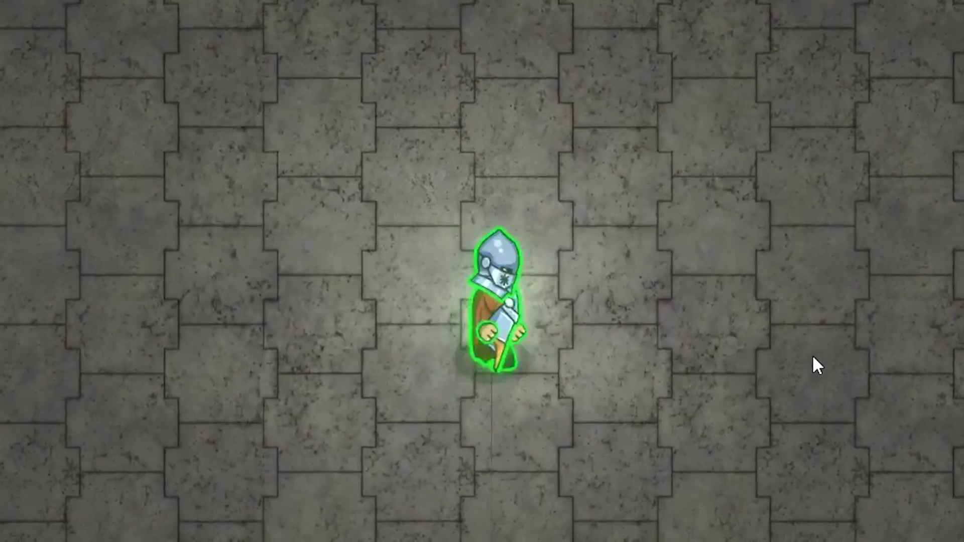
{"action": "key", "text": "w"}
{"action": "key", "text": "s"}
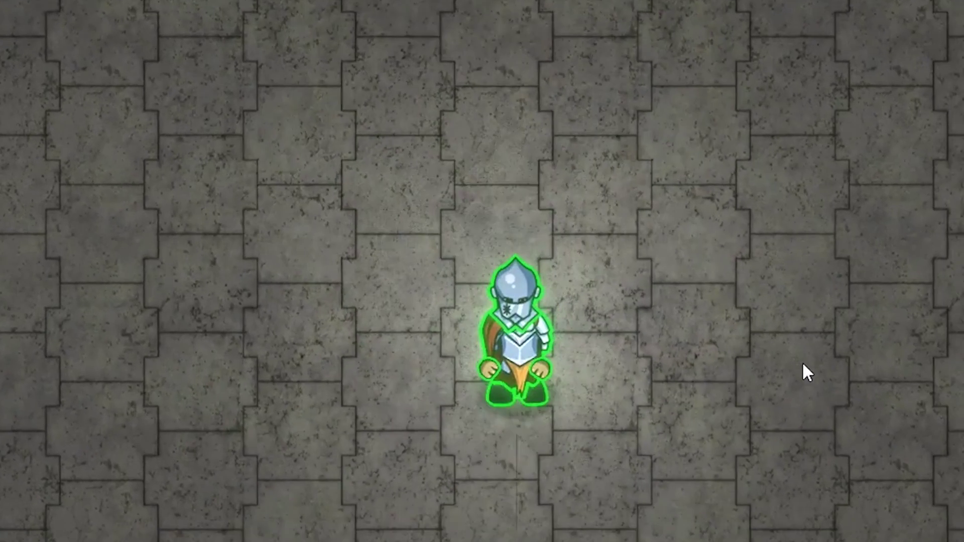
{"action": "key", "text": "s"}
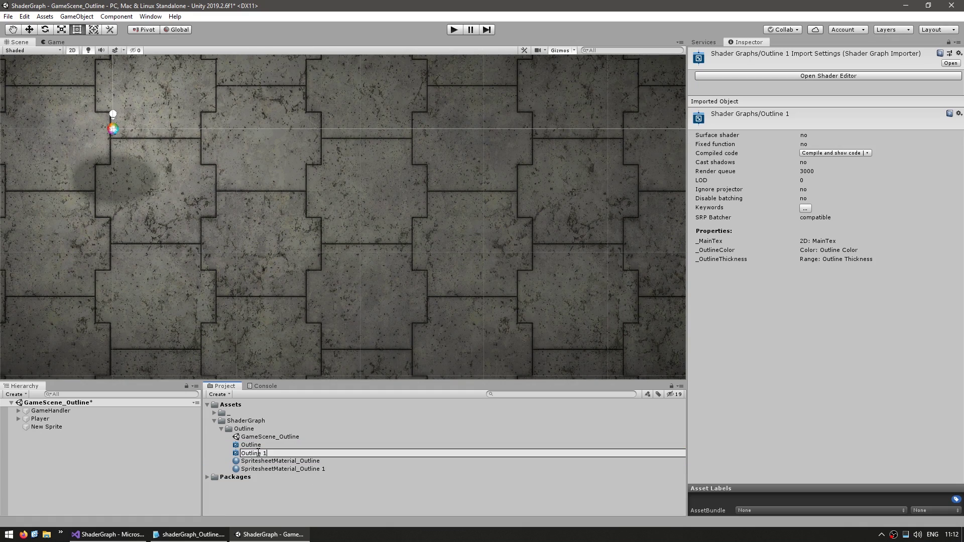
Name the duplicated shader graph OutlineAnimated and its material SpritesheetMaterial_OutlineAnimated, and apply that material to the Player object.
{"action": "left_click_drag", "start_coordinate": [294, 468], "coordinate": [775, 270]}
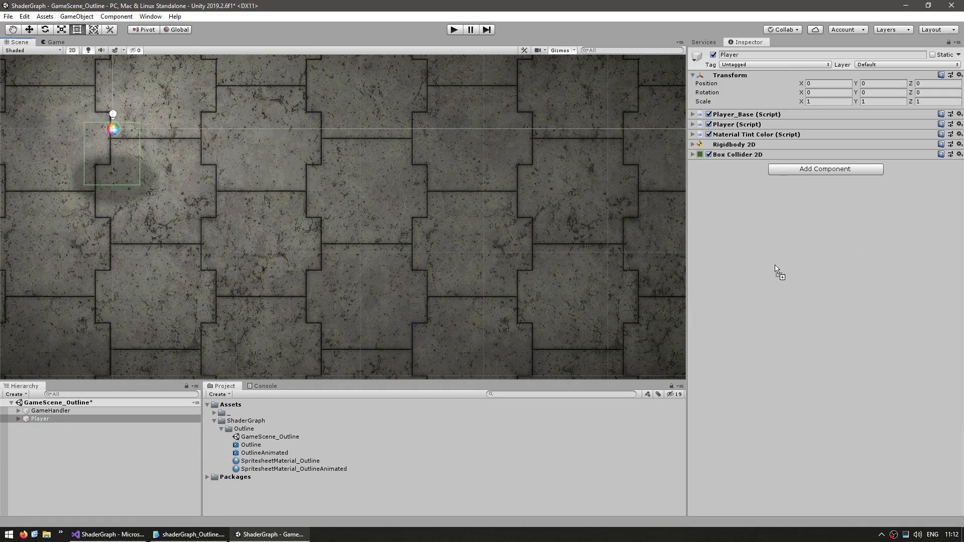
{"action": "left_click", "coordinate": [546, 468]}
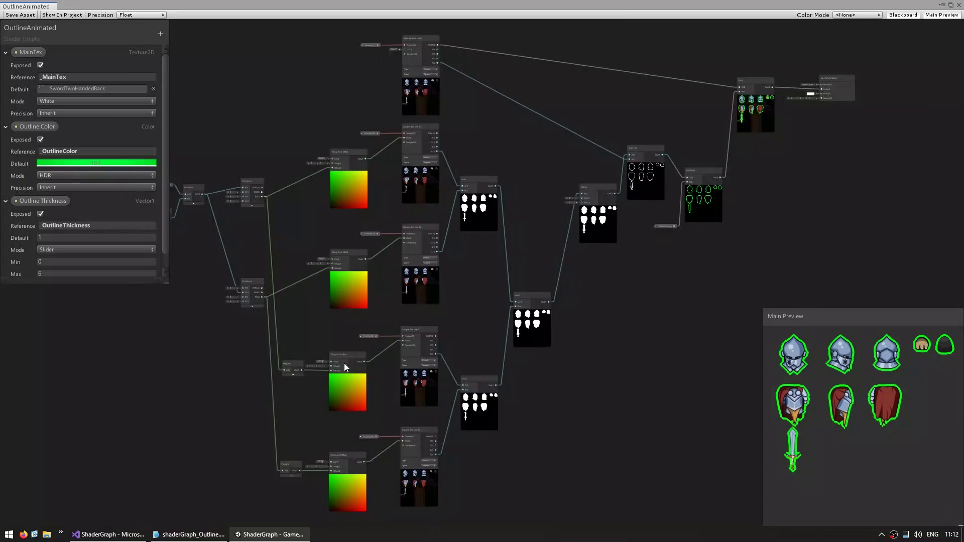
Add a Gradient Noise node to the OutlineAnimated graph, below the Multiply node that colors the outline.
{"action": "key", "text": "space"}
{"action": "type", "text": "noi"}
{"action": "left_click", "coordinate": [588, 316]}
{"action": "scroll", "coordinate": [462, 275], "scroll_direction": "up", "scroll_amount": 3}
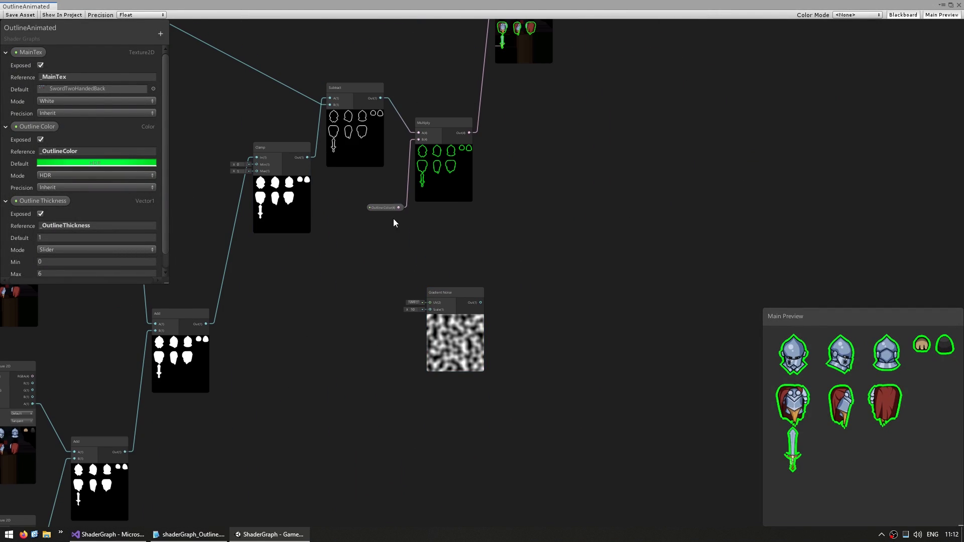
Multiply Outline Color by Gradient Noise, then multiply the result with Subtract's output and feed it into the final Add node.
{"action": "key", "text": "ctrl+v"}
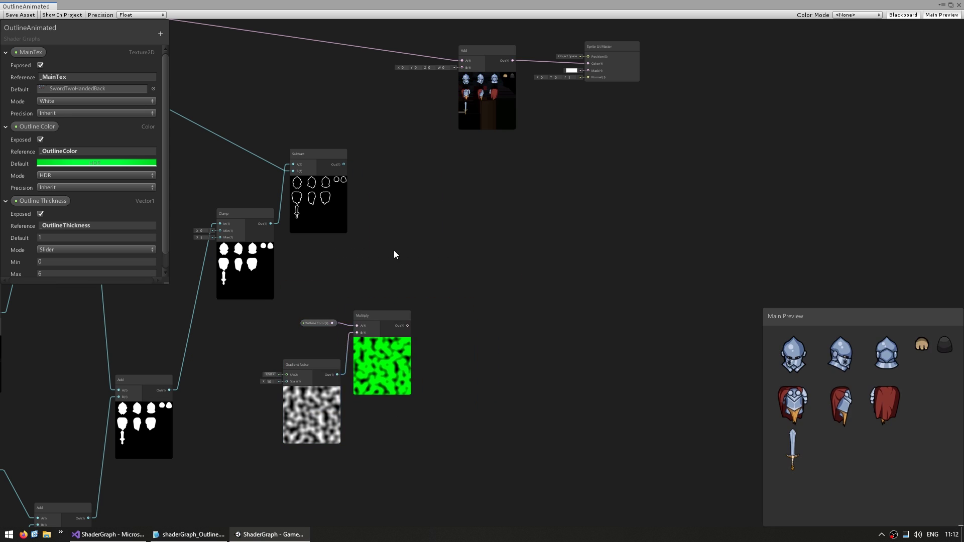
{"action": "left_click_drag", "start_coordinate": [341, 161], "coordinate": [441, 242]}
Multiply a Vector 1 node set to 5 by a Time node's Time output, placing the group beside Gradient Noise.
{"action": "middle_click_drag", "start_coordinate": [492, 261], "coordinate": [480, 365]}
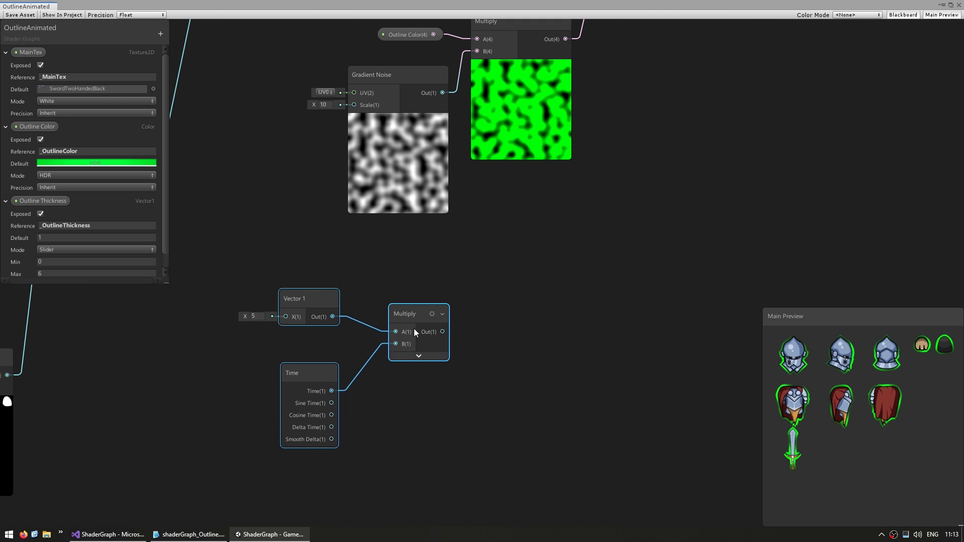
{"action": "scroll", "coordinate": [352, 352], "scroll_direction": "down", "scroll_amount": 3}
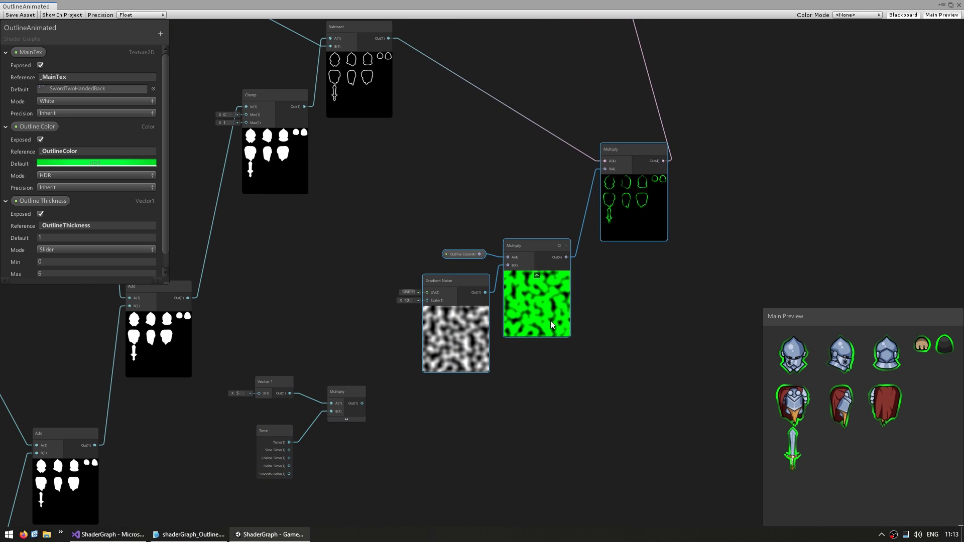
Add a Tiling And Offset node feeding Gradient Noise's UV, with the time Multiply driving its Offset through a Combine node's G input.
{"action": "scroll", "coordinate": [329, 155], "scroll_direction": "up", "scroll_amount": 5}
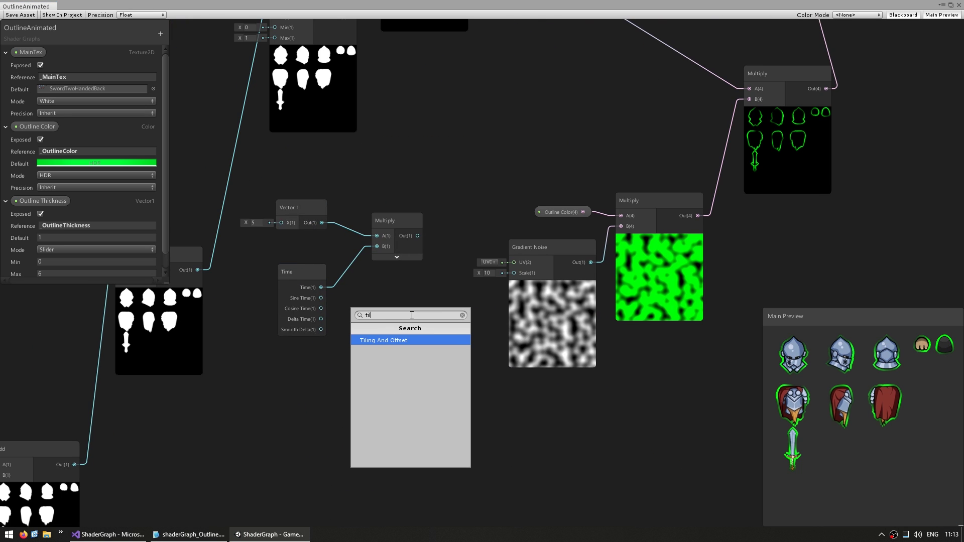
{"action": "key", "text": "Return"}
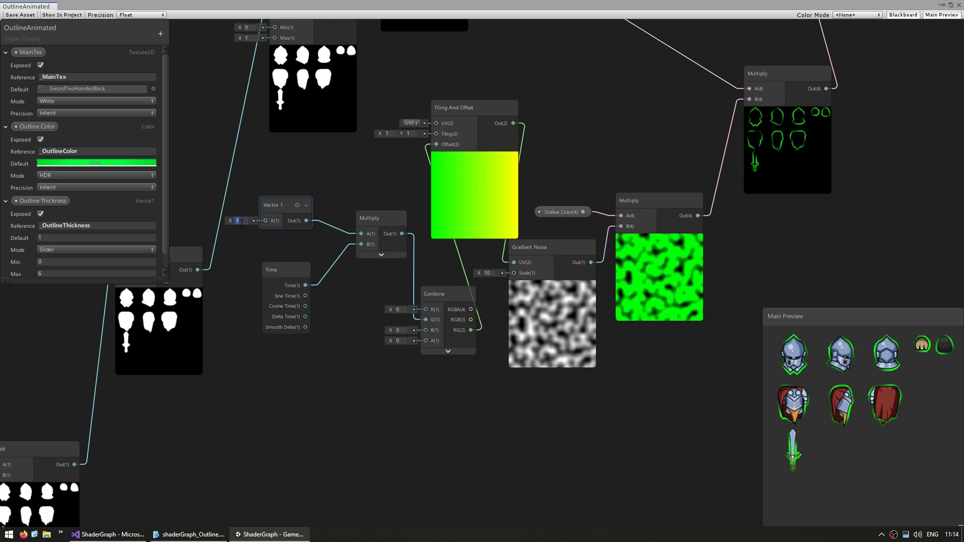
Add a Negate node between the time Multiply and Combine, and give the Outline Color 2 property an HDR blue default.
{"action": "key", "text": "space"}
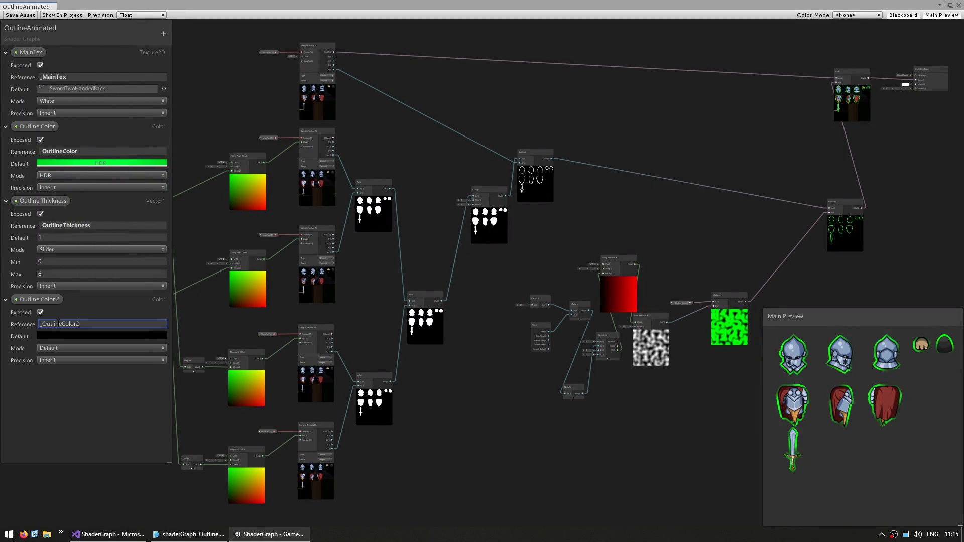
{"action": "left_click", "coordinate": [100, 336]}
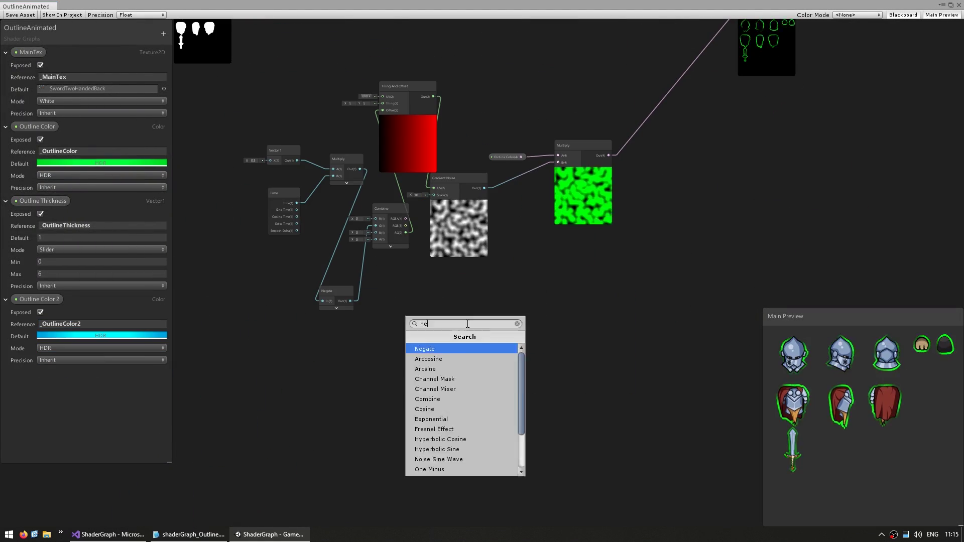
Add an Invert Colors node below the Gradient Noise node.
{"action": "key", "text": "Return"}
{"action": "middle_click_drag", "start_coordinate": [464, 239], "coordinate": [417, 294]}
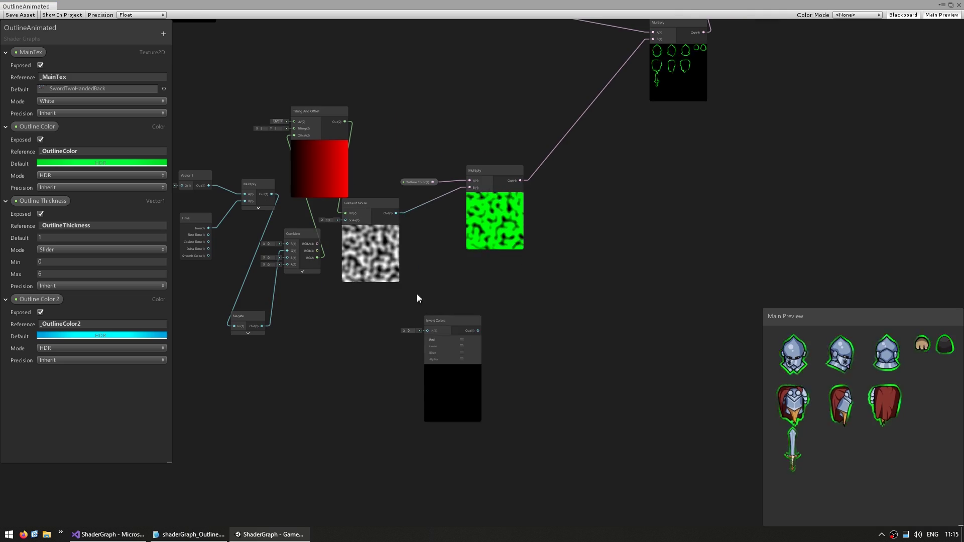
{"action": "scroll", "coordinate": [492, 295], "scroll_direction": "up", "scroll_amount": 1}
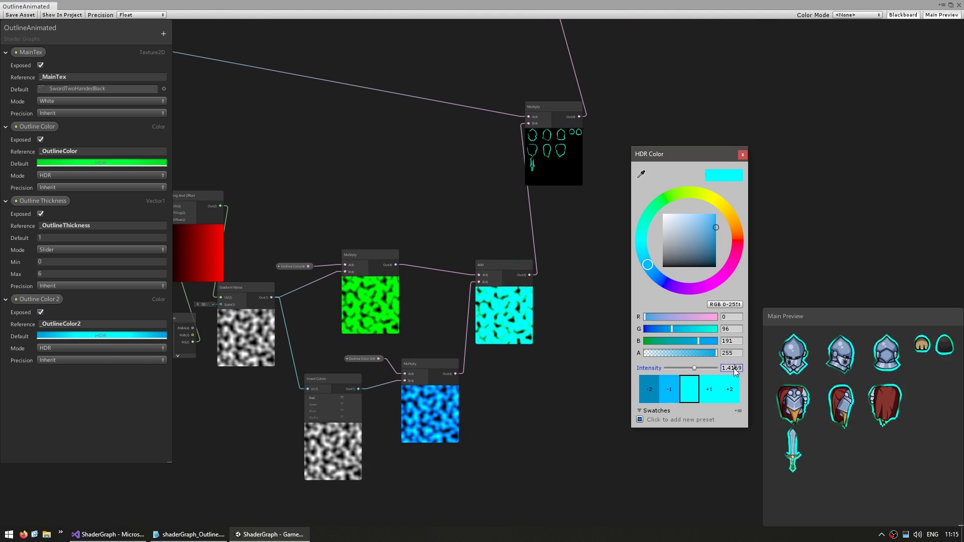
Finish editing the Outline Color 2 color, then close the OutlineAnimated graph and save its changes.
{"action": "left_click", "coordinate": [420, 196]}
{"action": "left_click", "coordinate": [959, 5]}
{"action": "left_click", "coordinate": [514, 292]}
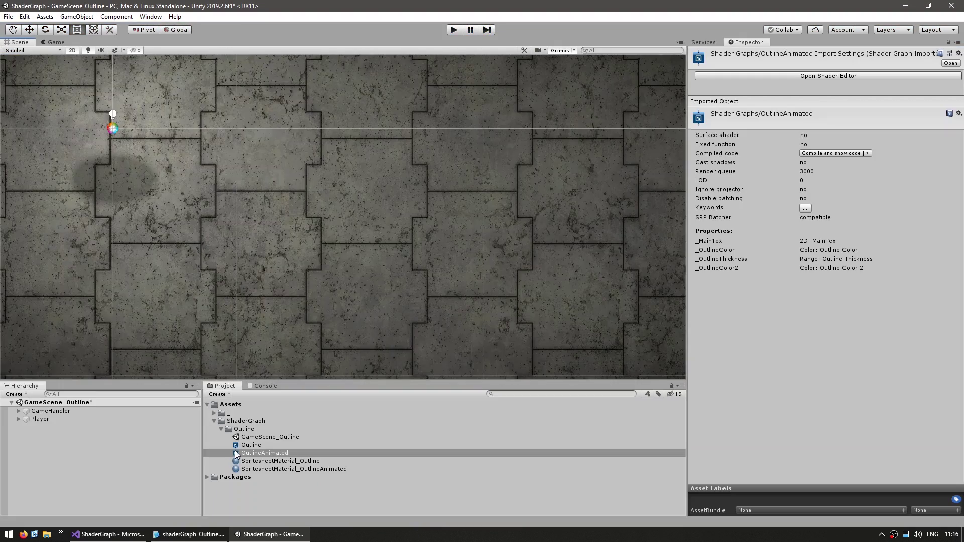
Reopen the OutlineAnimated graph and examine how Vector 1 and Time drive Tiling And Offset through Multiply, Negate and Combine.
{"action": "double_click", "coordinate": [236, 452]}
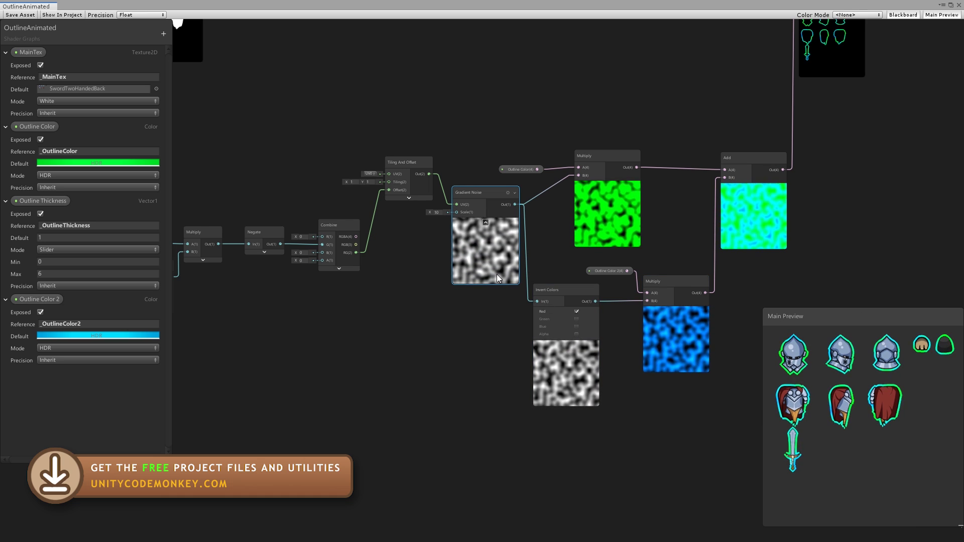
{"action": "middle_click_drag", "start_coordinate": [416, 289], "coordinate": [478, 318]}
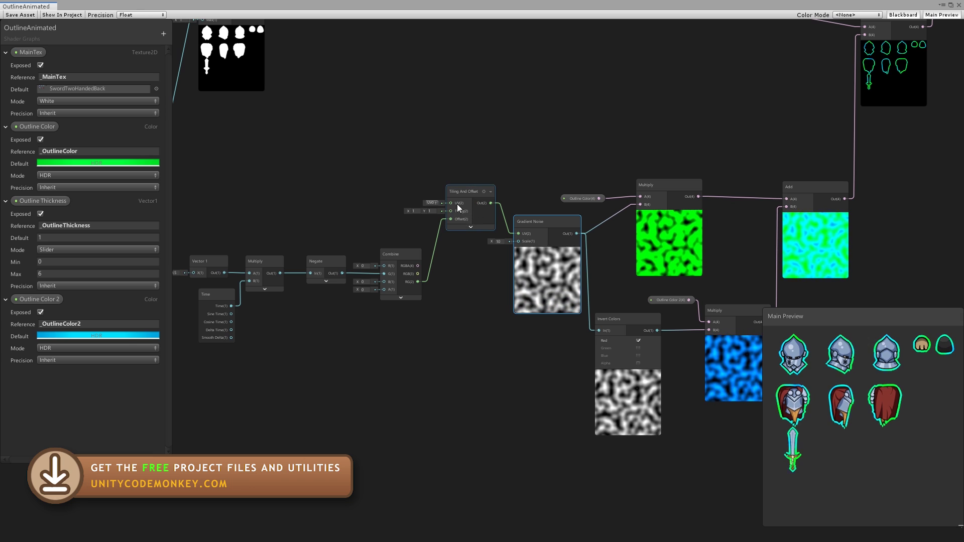
{"action": "middle_click_drag", "start_coordinate": [525, 298], "coordinate": [269, 306]}
{"action": "left_click", "coordinate": [270, 307]}
{"action": "scroll", "coordinate": [245, 309], "scroll_direction": "up", "scroll_amount": 2}
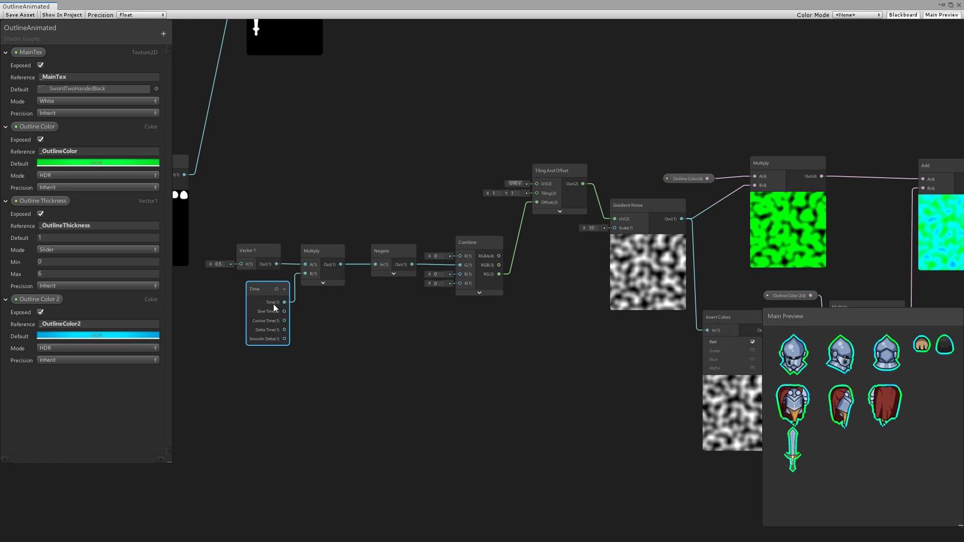
{"action": "left_click", "coordinate": [249, 253]}
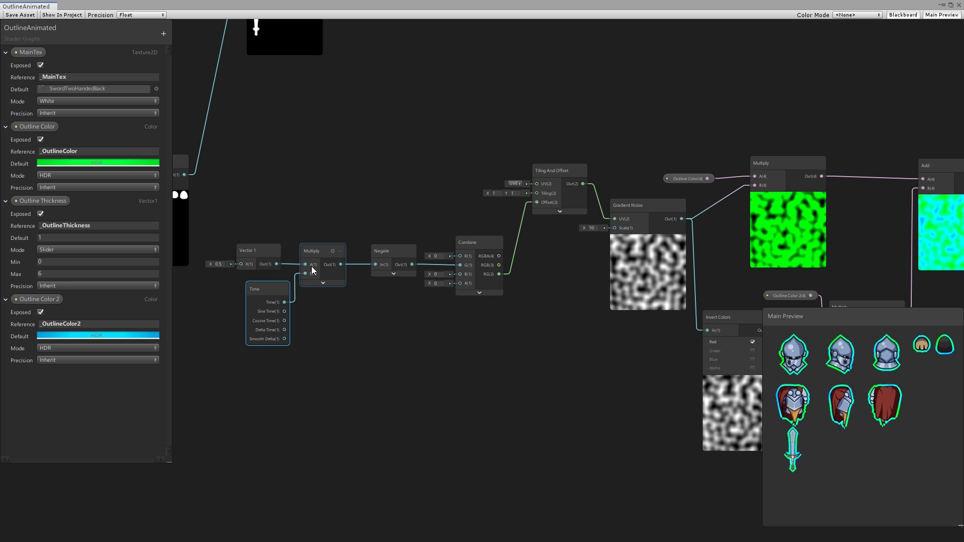
{"action": "left_click", "coordinate": [462, 264]}
{"action": "middle_click_drag", "start_coordinate": [462, 264], "coordinate": [393, 228]}
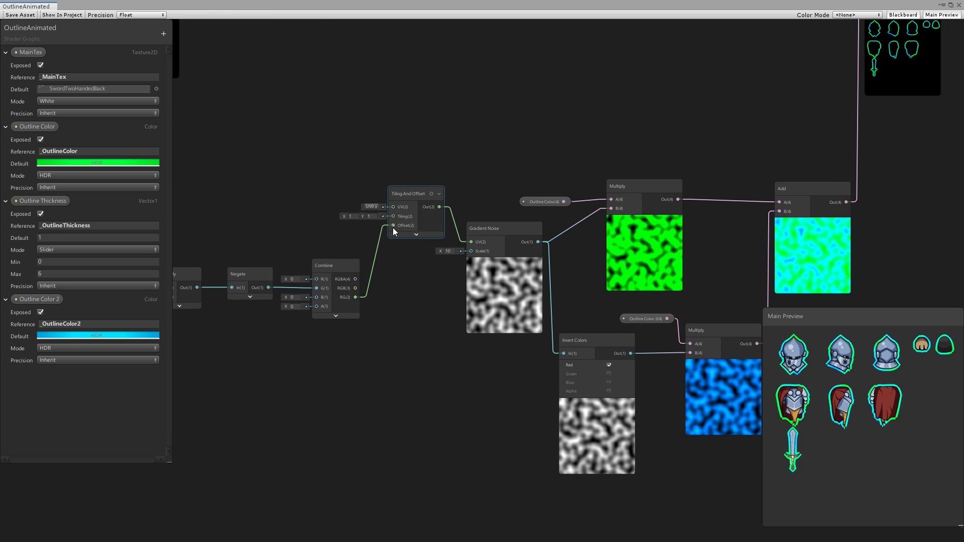
Examine how Gradient Noise and its inverted copy tint the two outline colors and feed through Add and Multiply to the master node.
{"action": "left_click", "coordinate": [505, 303]}
{"action": "middle_click_drag", "start_coordinate": [505, 300], "coordinate": [390, 282]}
{"action": "left_click", "coordinate": [423, 207]}
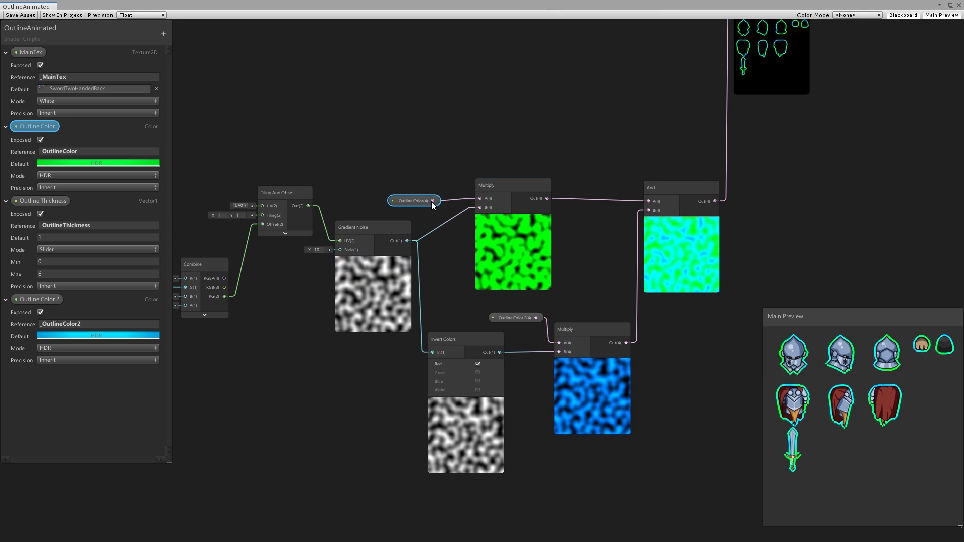
{"action": "left_click", "coordinate": [369, 297]}
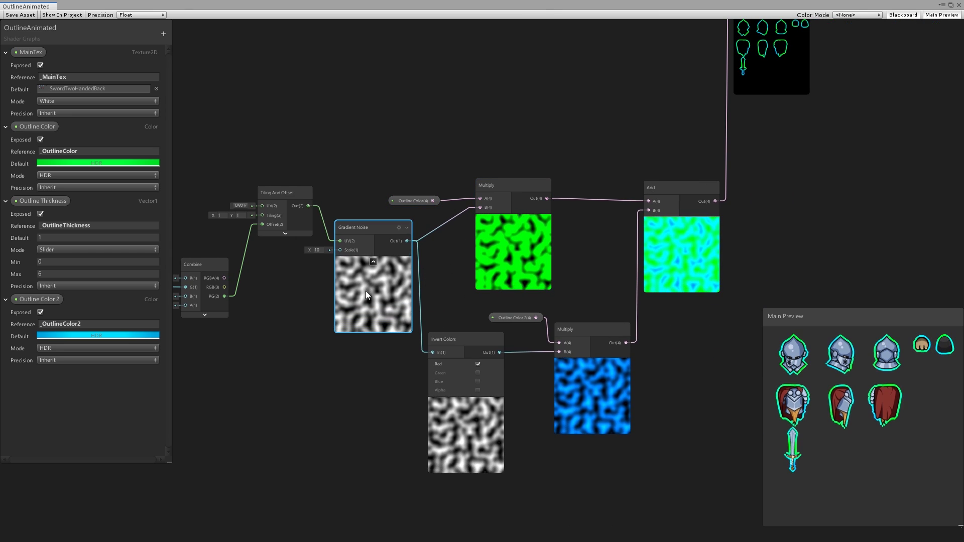
{"action": "left_click", "coordinate": [475, 450]}
{"action": "left_click", "coordinate": [607, 400], "text": "shift"}
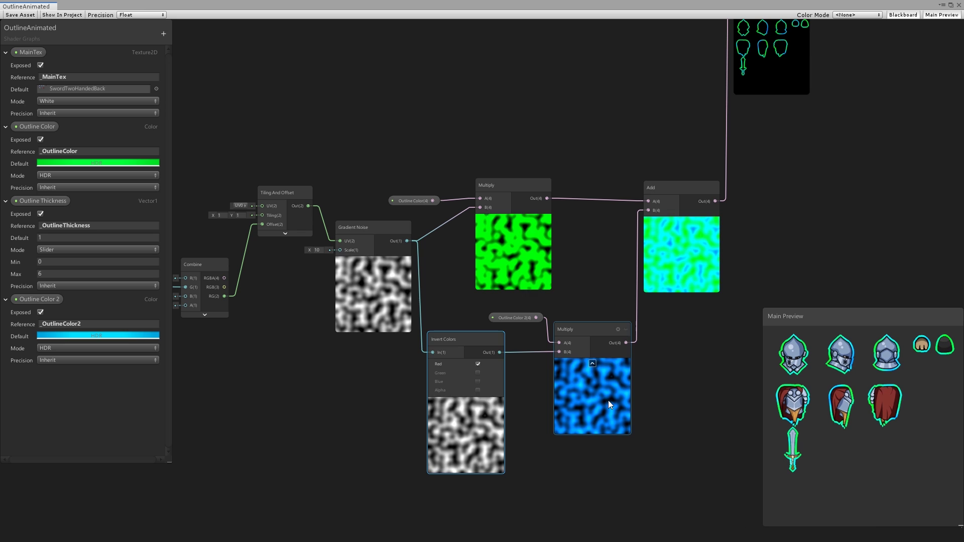
{"action": "left_click", "coordinate": [517, 318]}
{"action": "middle_click_drag", "start_coordinate": [621, 260], "coordinate": [538, 297]}
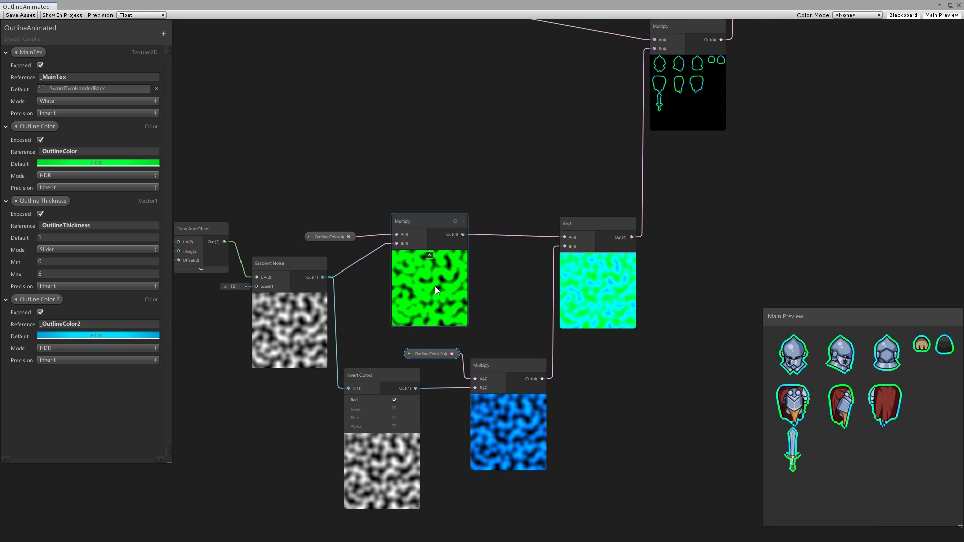
{"action": "left_click", "coordinate": [605, 285]}
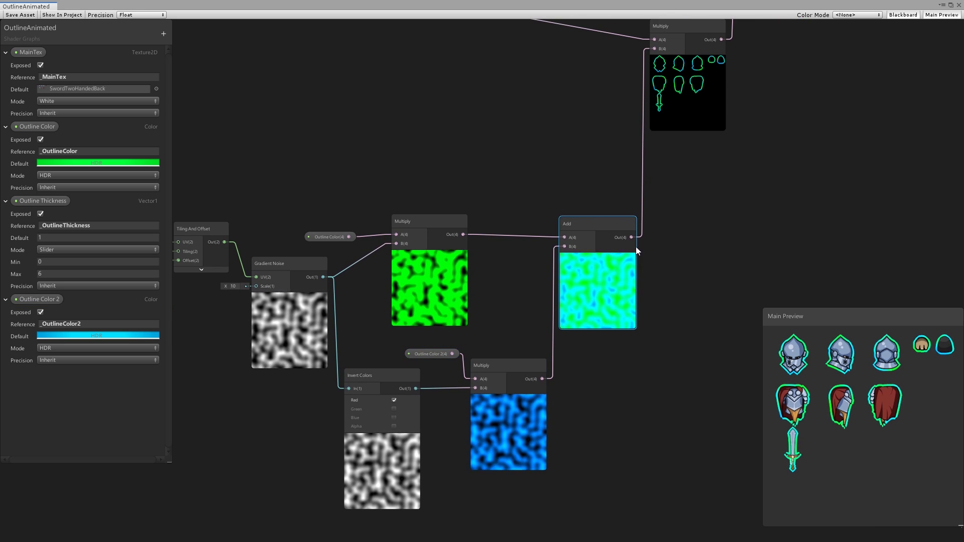
{"action": "middle_click_drag", "start_coordinate": [673, 185], "coordinate": [554, 405]}
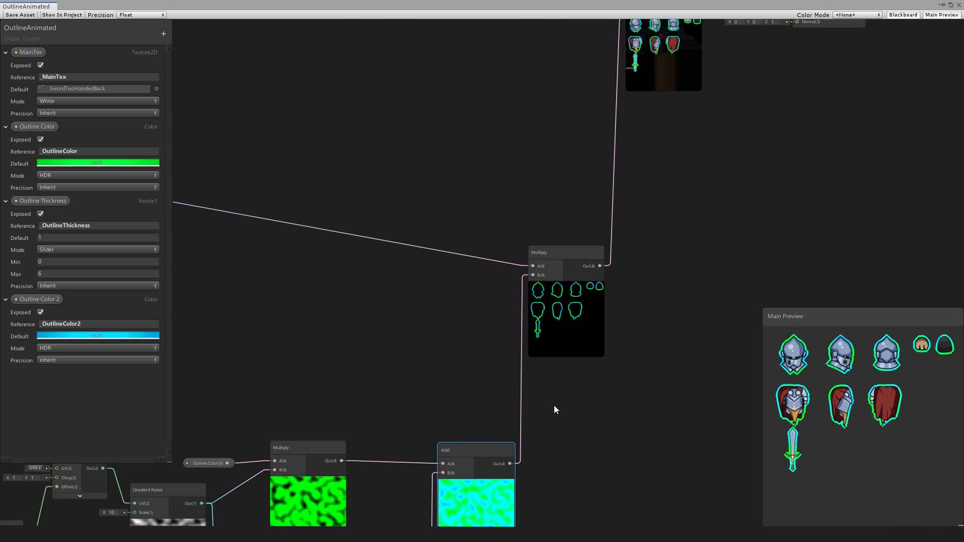
{"action": "scroll", "coordinate": [553, 316], "scroll_direction": "down", "scroll_amount": 3}
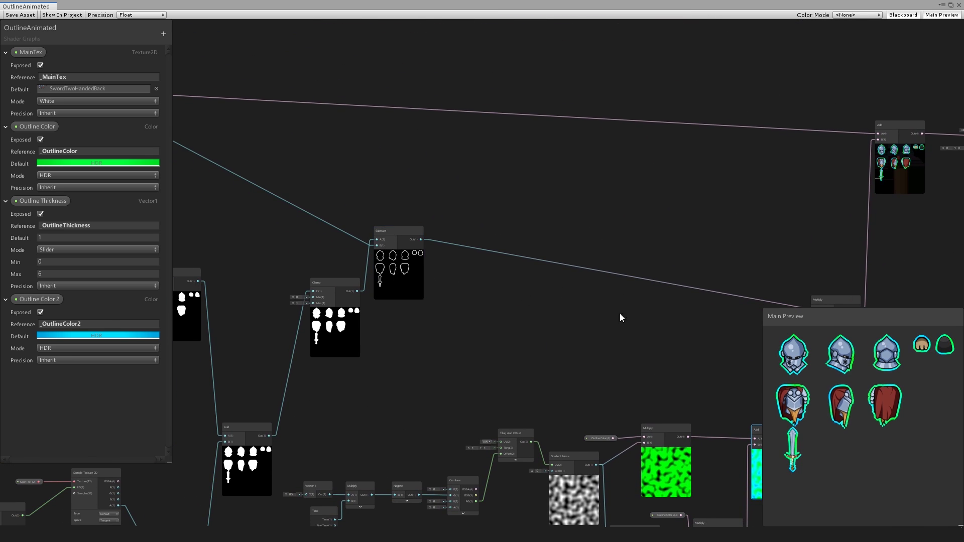
{"action": "middle_click_drag", "start_coordinate": [621, 317], "coordinate": [262, 322]}
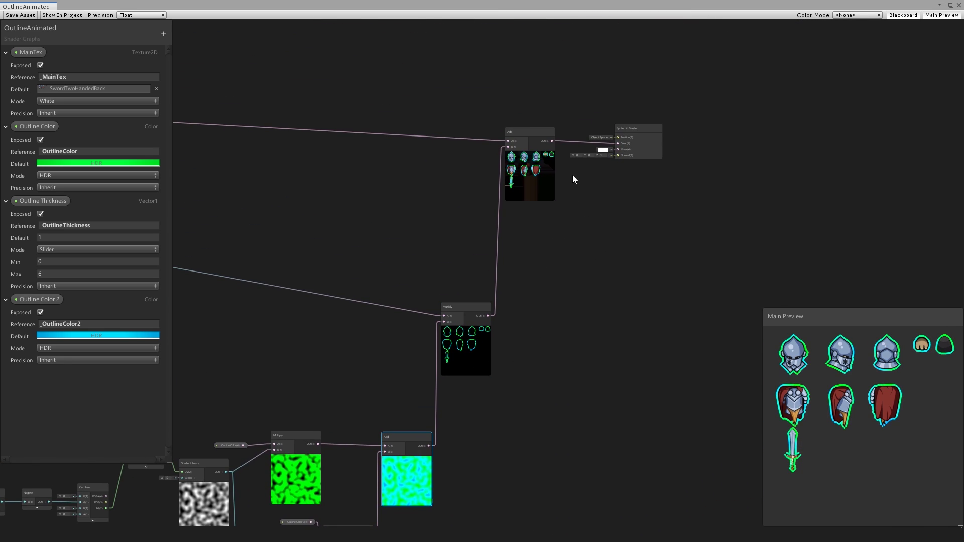
{"action": "left_click", "coordinate": [621, 207]}
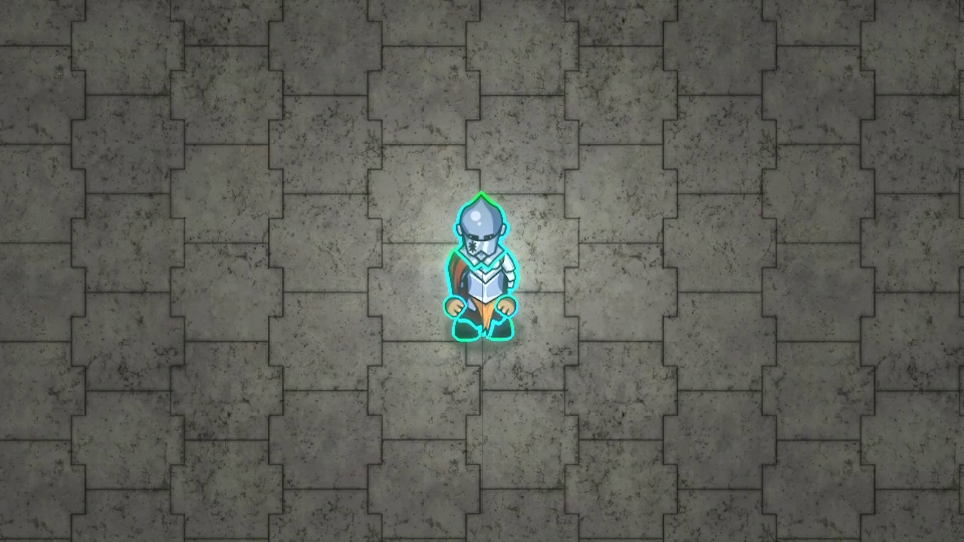